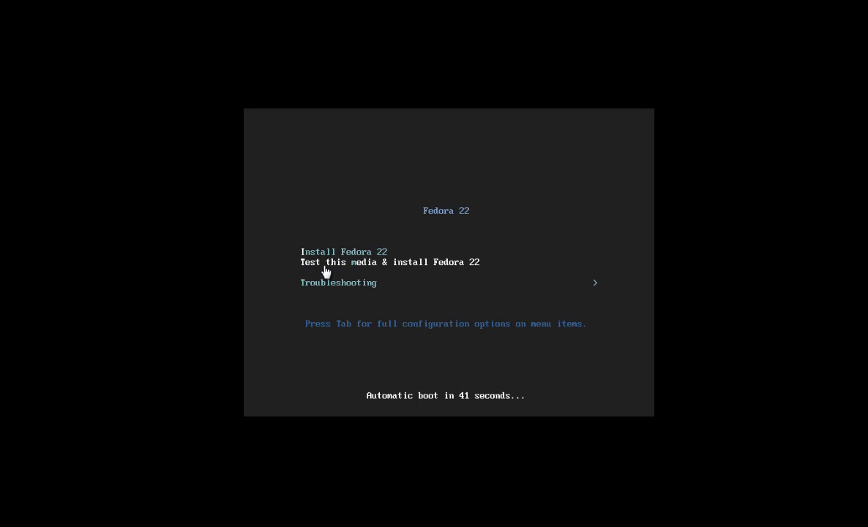
# Step: Highlight 'Install Fedora 22' in the boot menu to stop the automatic countdown
pyautogui.press('Up')
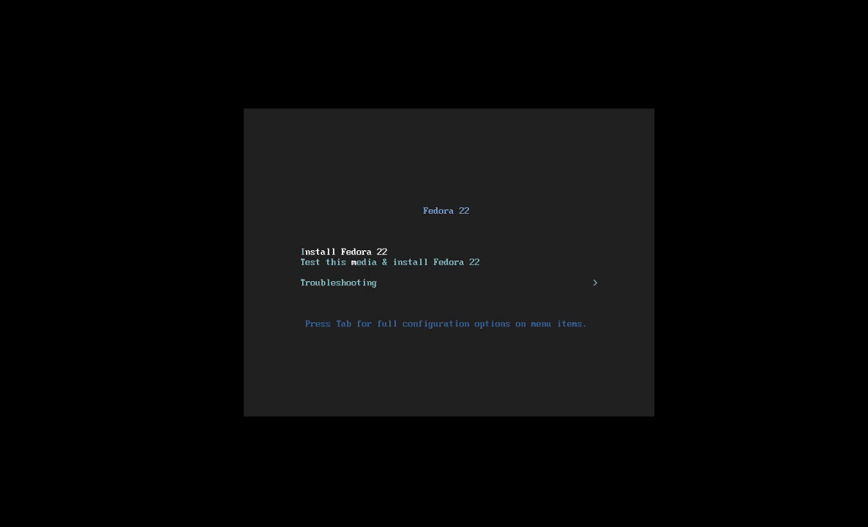
# Step: Boot the installer and continue with English (United States) as the installation language
pyautogui.press('Return')
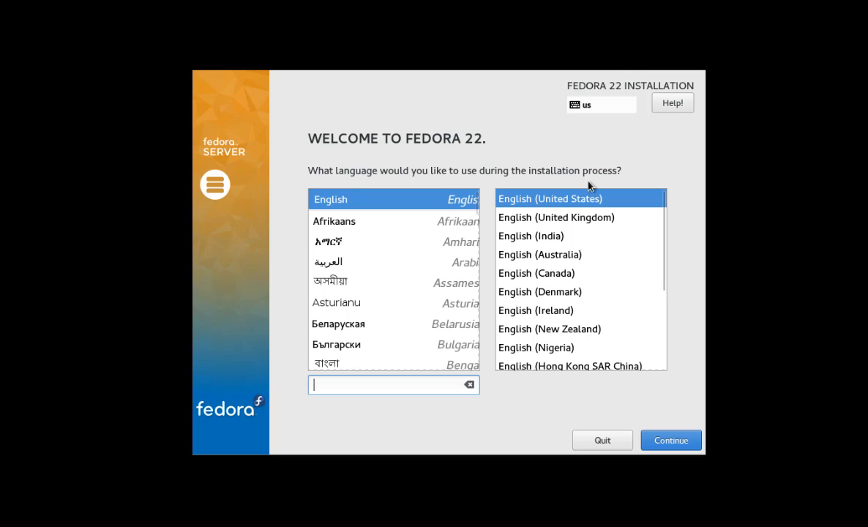
pyautogui.click(393, 202)
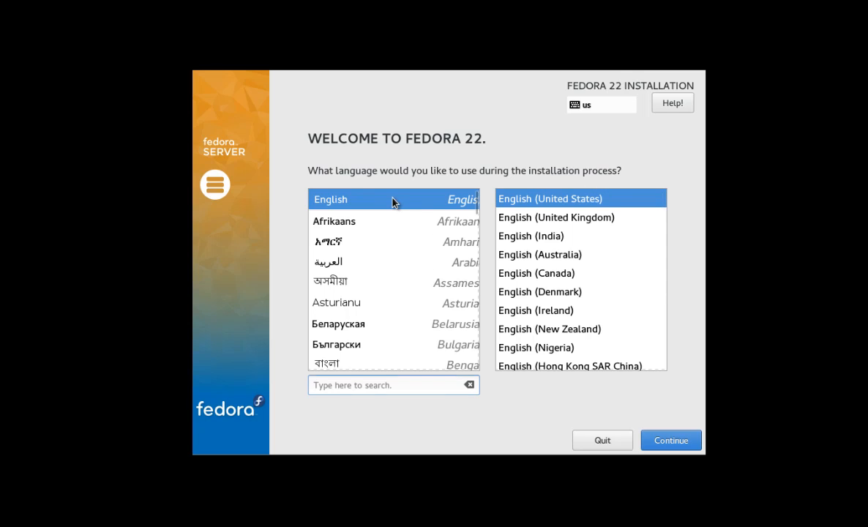
pyautogui.click(673, 441)
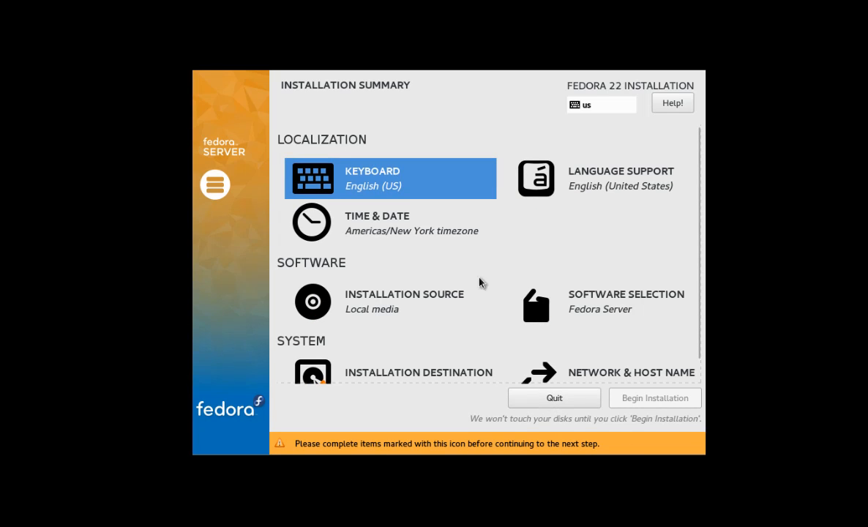
# Step: Keep English (US) as the keyboard layout
pyautogui.click(380, 186)
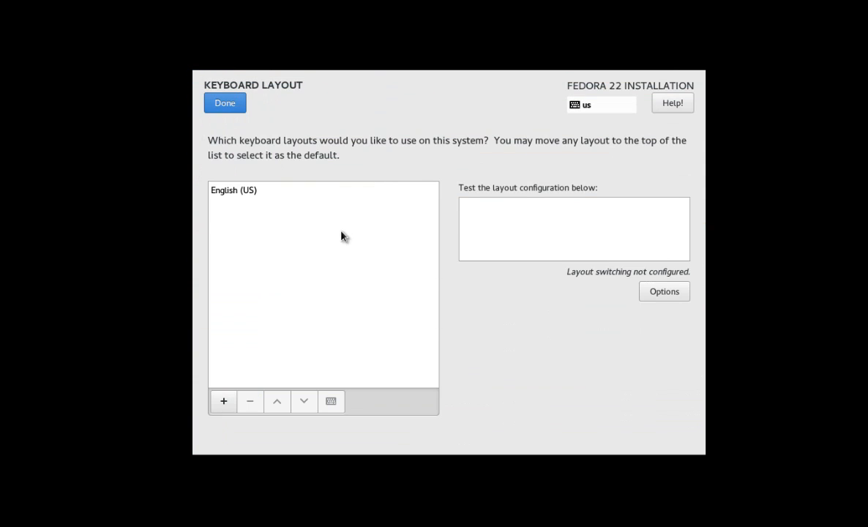
pyautogui.click(245, 192)
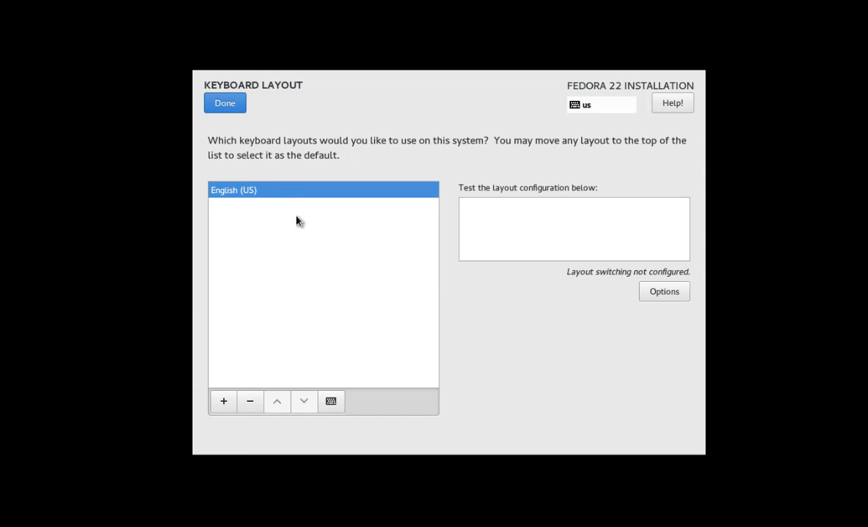
pyautogui.click(228, 107)
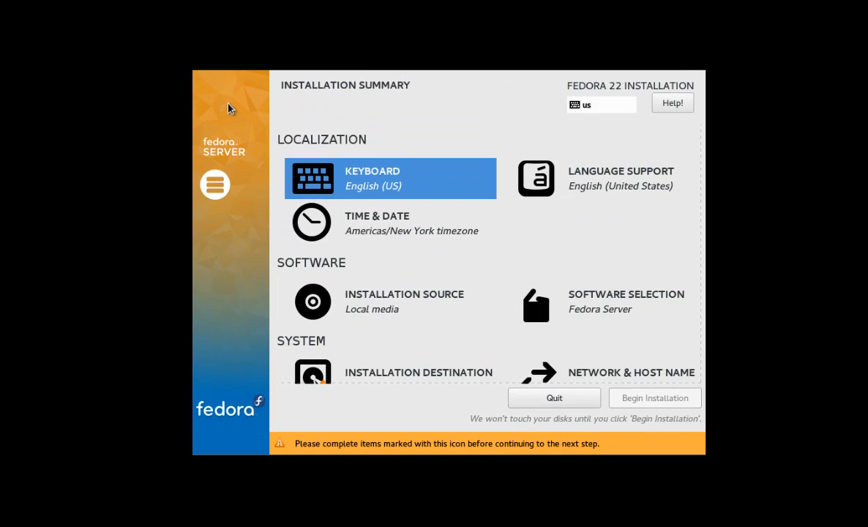
# Step: Add English (United Kingdom), English (India) and Hindi (India) language support
pyautogui.click(600, 187)
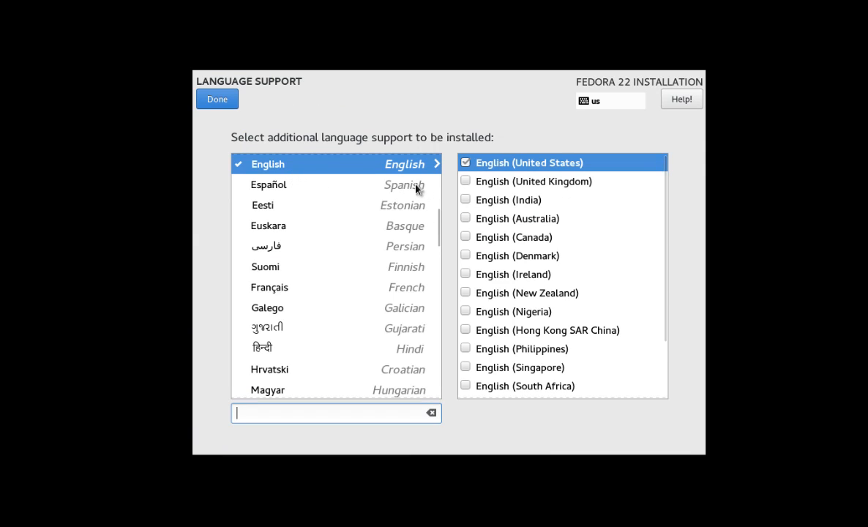
pyautogui.click(465, 182)
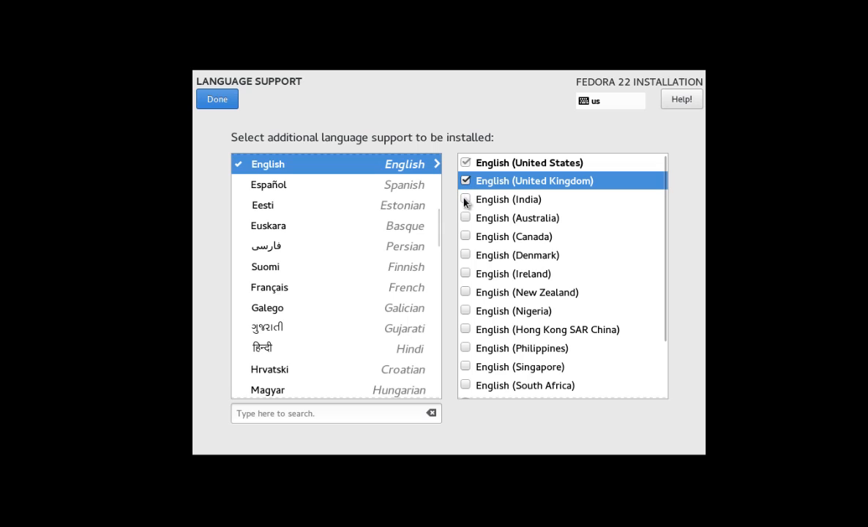
pyautogui.click(465, 199)
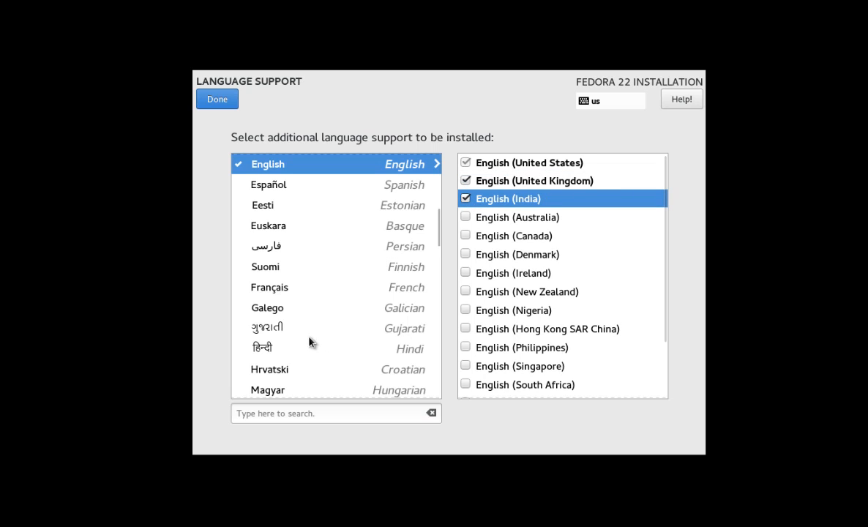
pyautogui.click(303, 354)
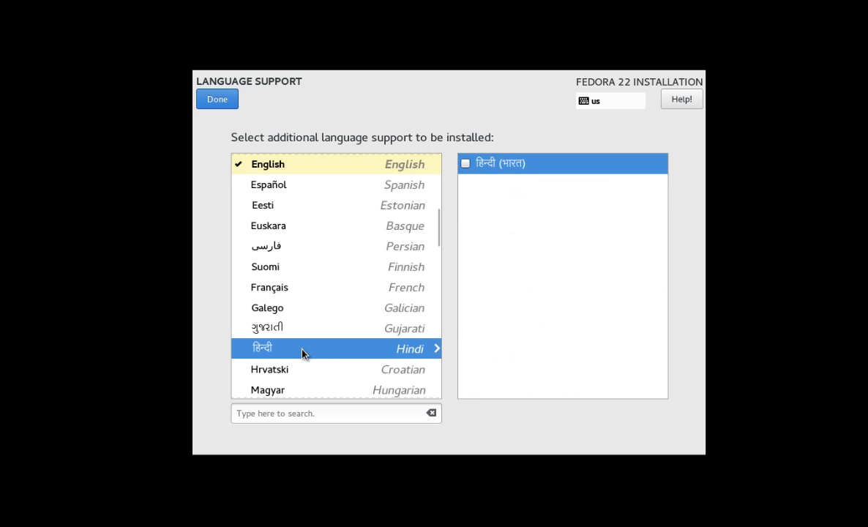
pyautogui.click(465, 163)
pyautogui.scroll(-5, 397, 318)
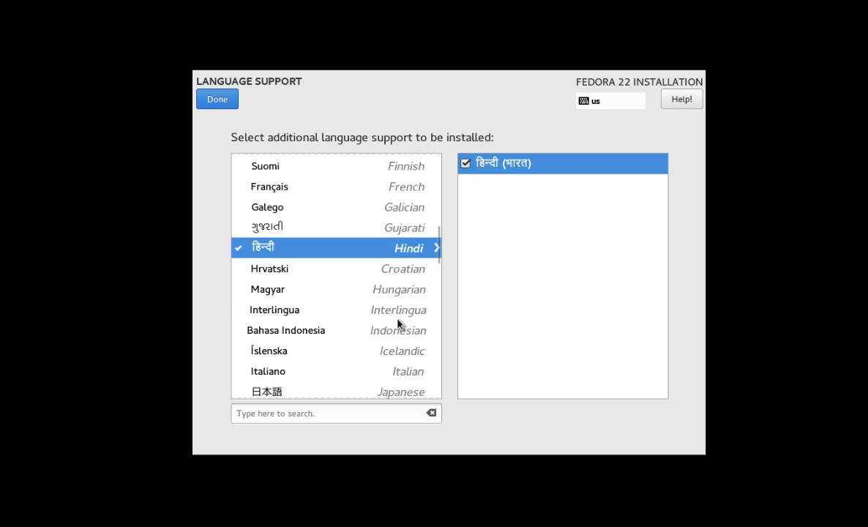
pyautogui.scroll(-2, 398, 324)
pyautogui.scroll(7, 397, 325)
pyautogui.click(231, 104)
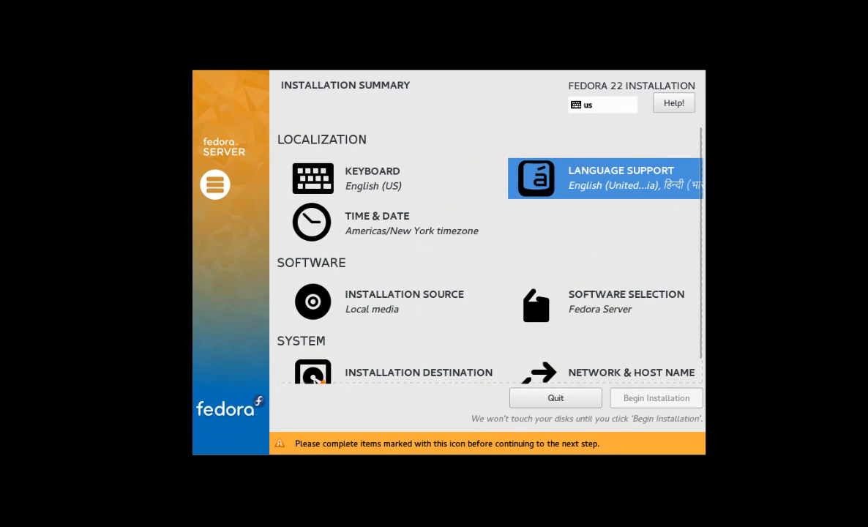
# Step: Pick India on the Time & Date map so the zone becomes Asia/Kolkata
pyautogui.click(387, 234)
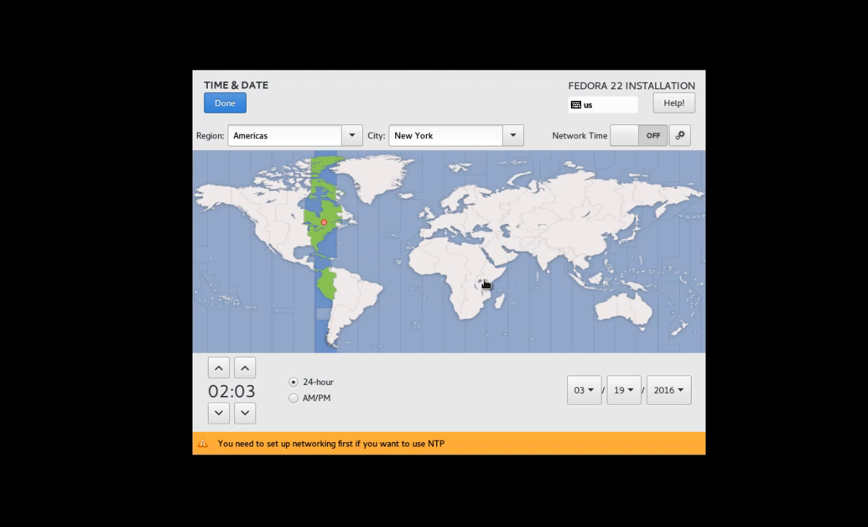
pyautogui.click(548, 261)
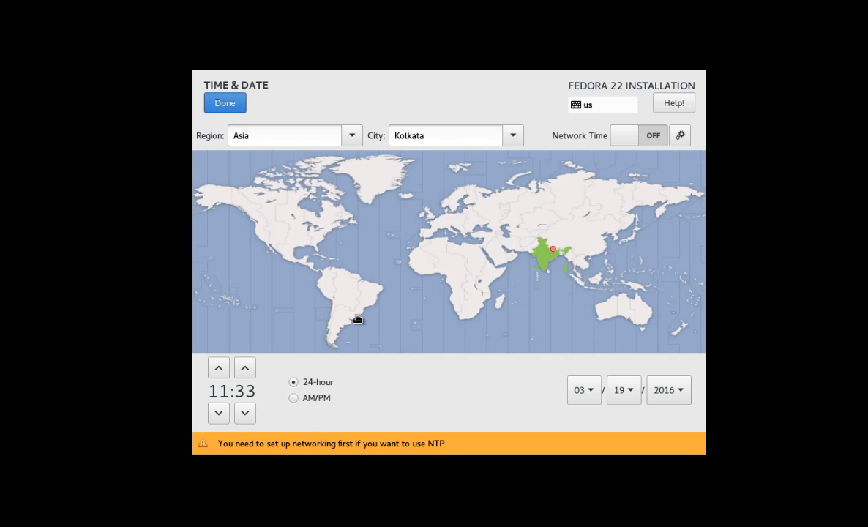
pyautogui.click(226, 104)
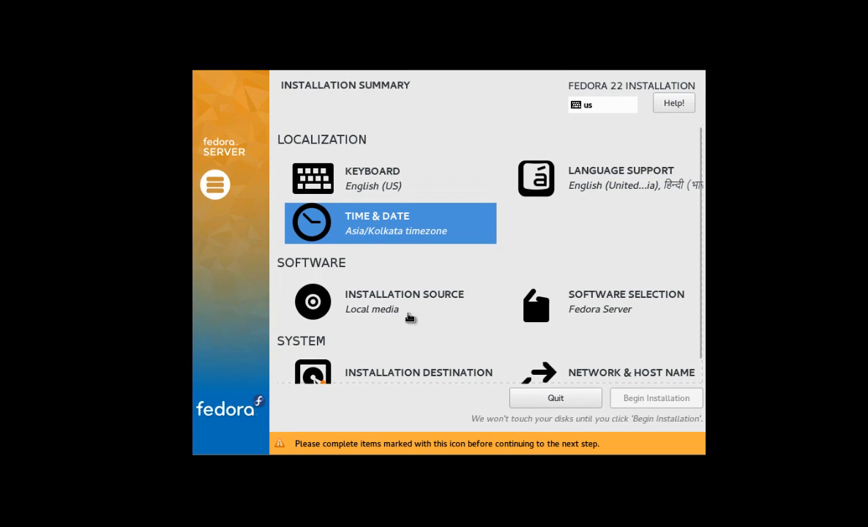
pyautogui.click(385, 305)
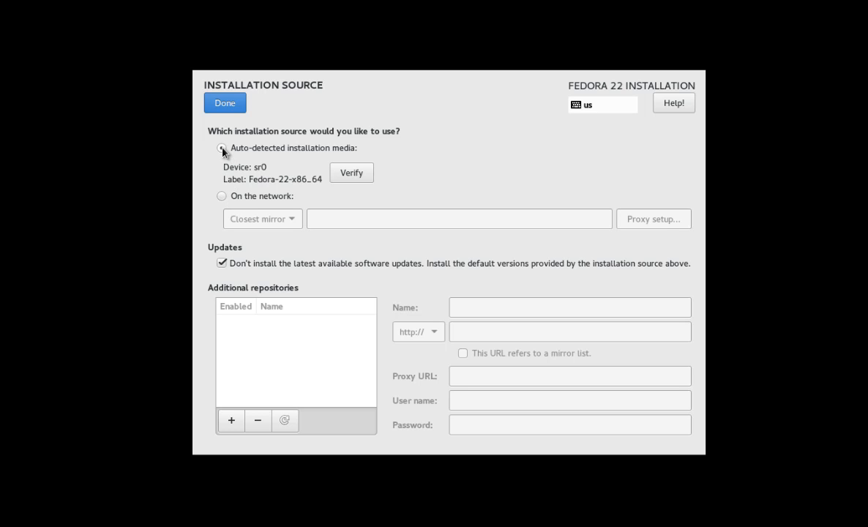
pyautogui.click(223, 104)
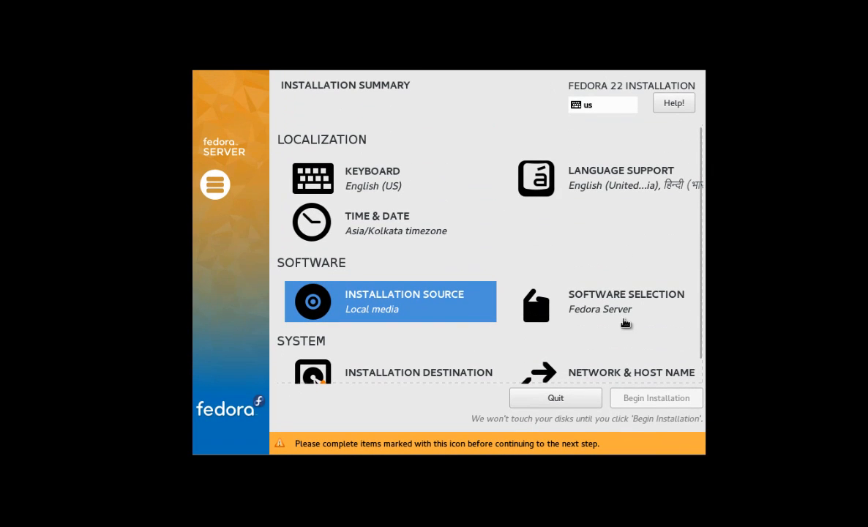
# Step: Select Minimal Install as the base environment in Software Selection
pyautogui.click(599, 307)
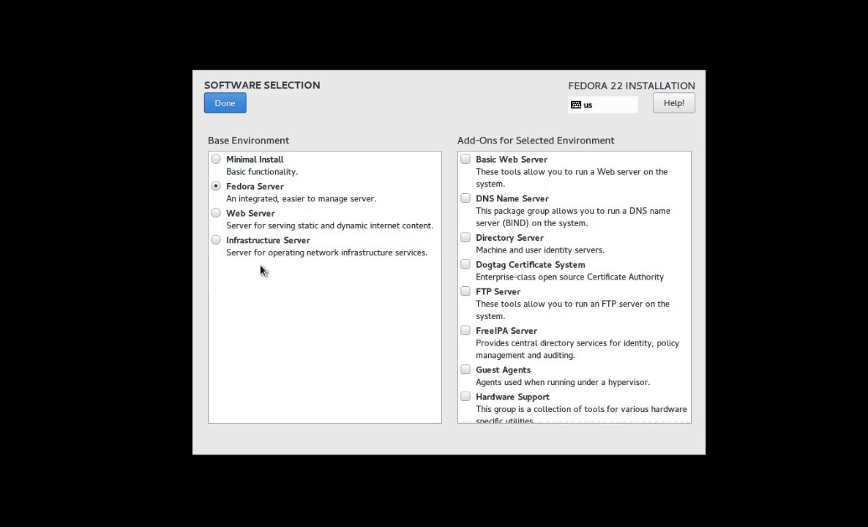
pyautogui.click(216, 161)
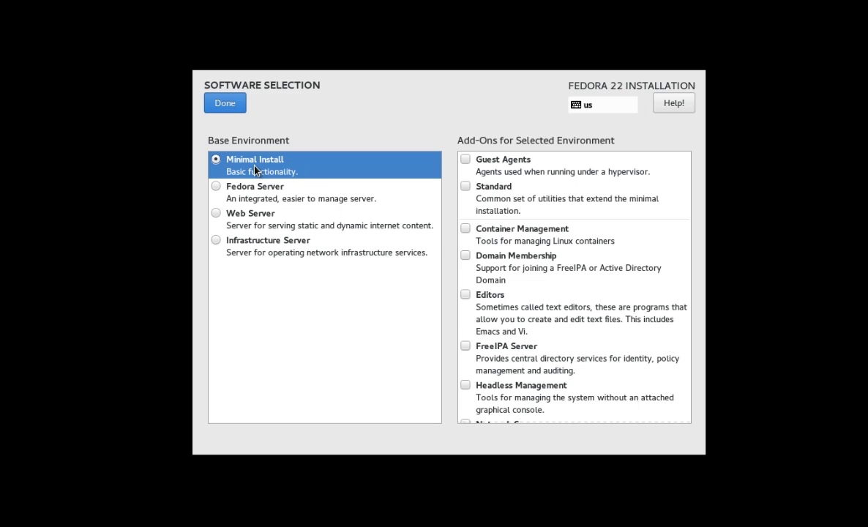
pyautogui.click(227, 104)
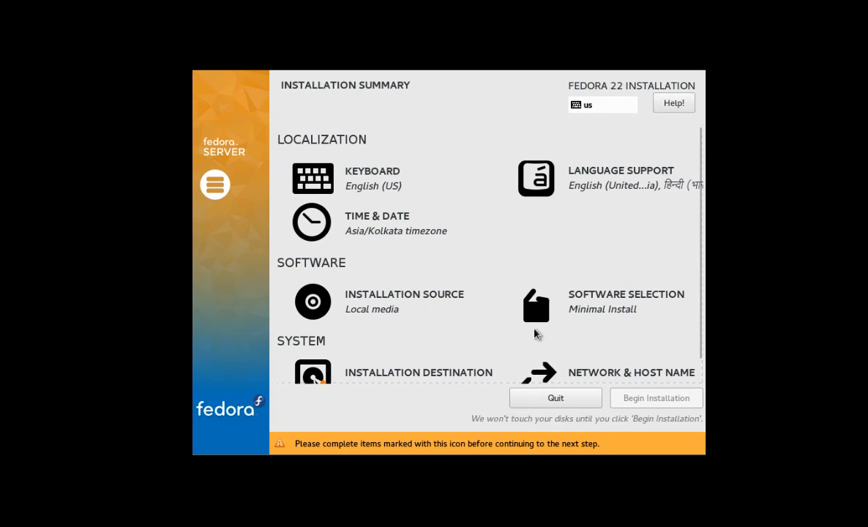
pyautogui.scroll(-1, 534, 333)
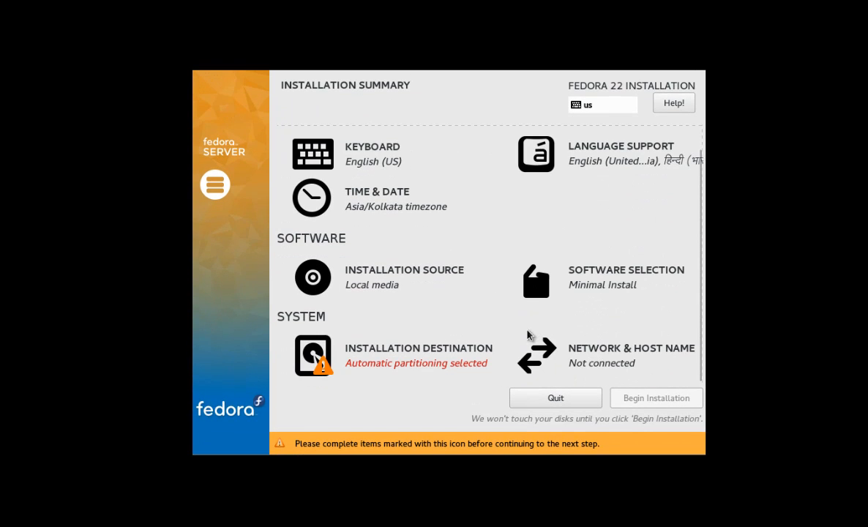
# Step: Select the 20 GiB sda disk and choose 'I will configure partitioning'
pyautogui.click(406, 364)
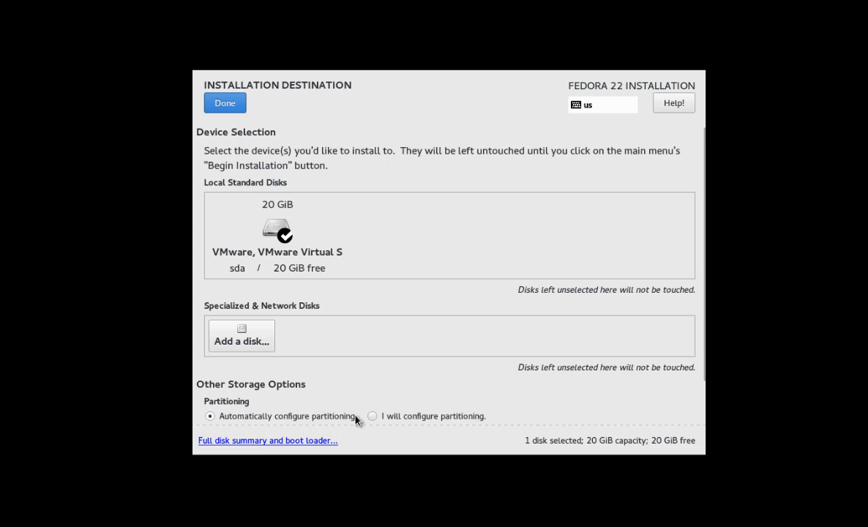
pyautogui.click(296, 255)
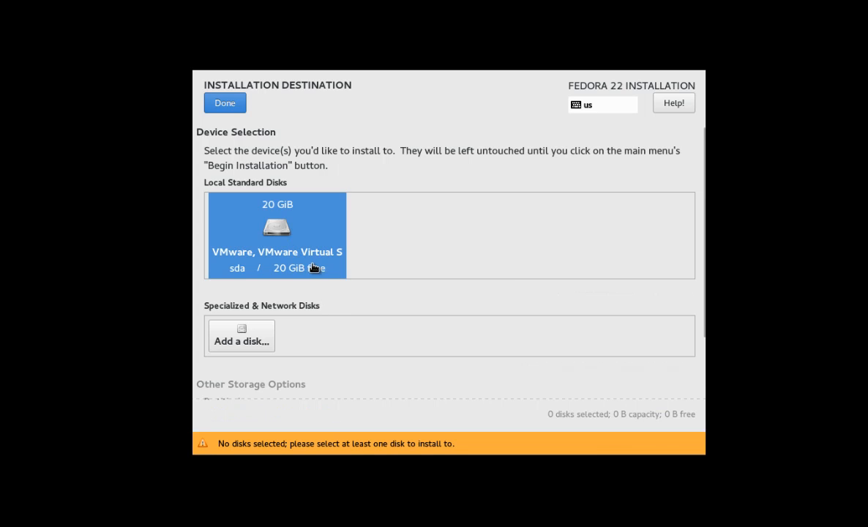
pyautogui.click(267, 228)
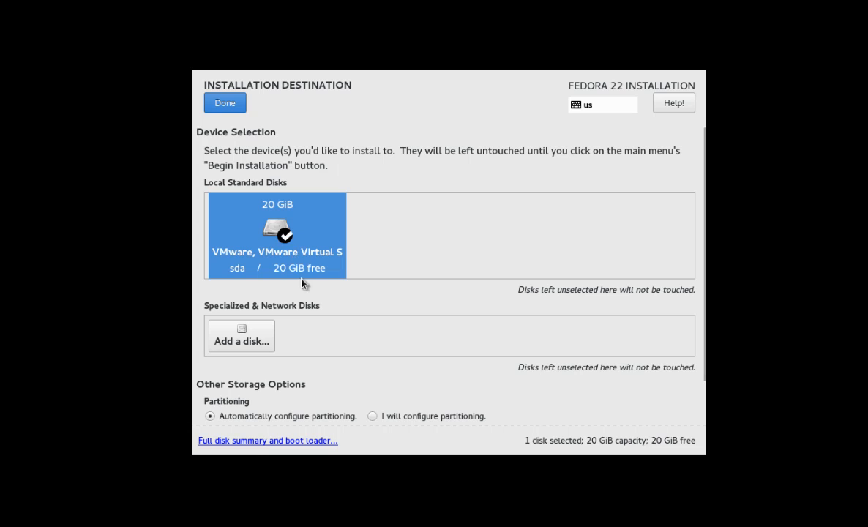
pyautogui.click(372, 416)
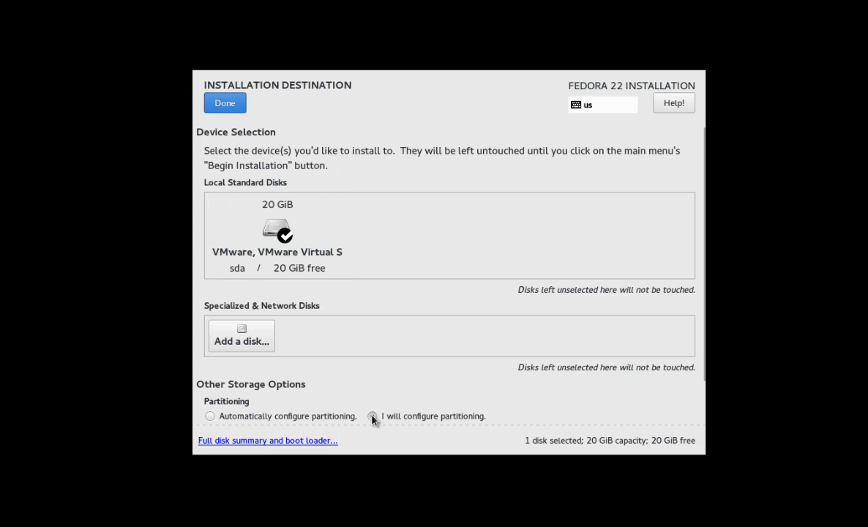
pyautogui.click(231, 108)
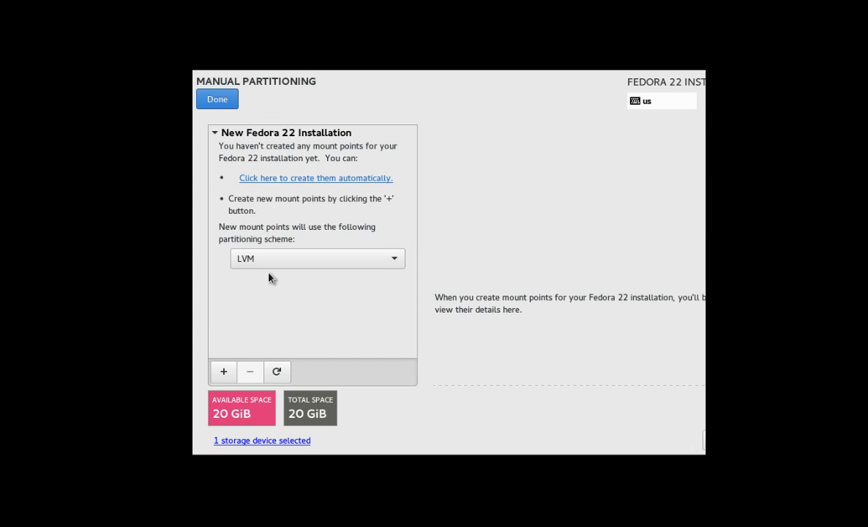
# Step: Switch the scheme to Standard Partition and add a 300 MiB /boot mount point
pyautogui.click(339, 266)
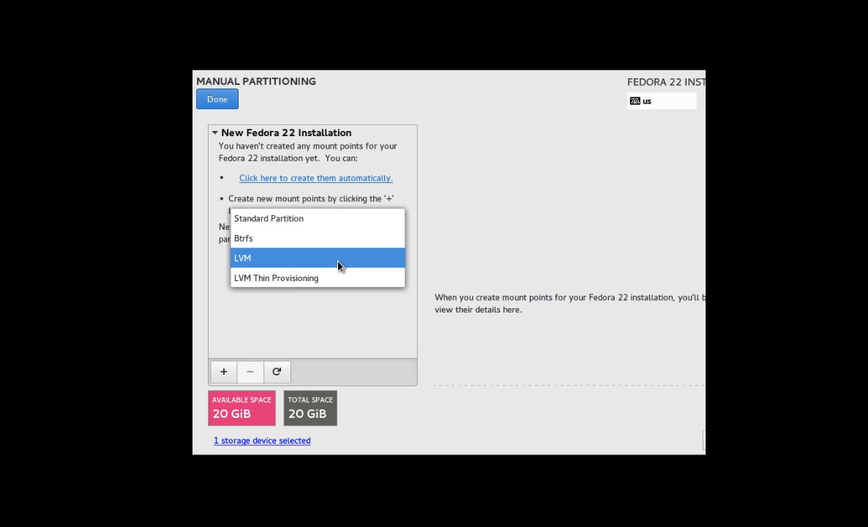
pyautogui.click(303, 221)
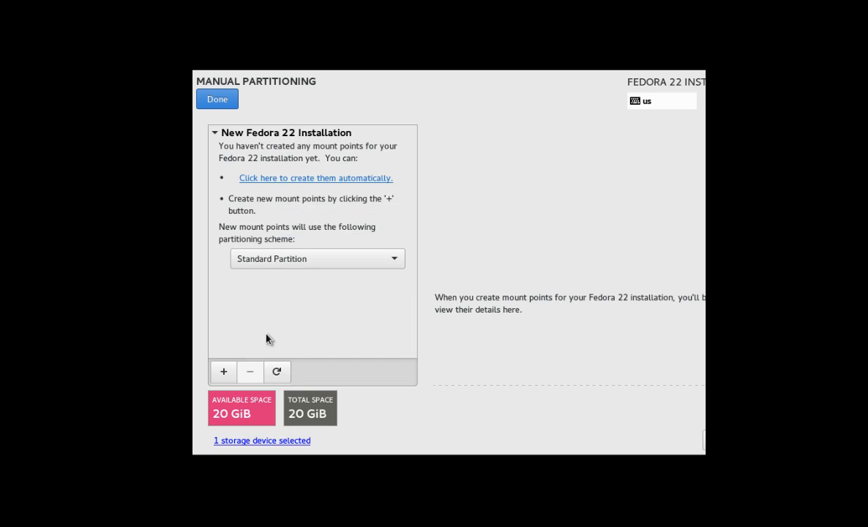
pyautogui.click(223, 375)
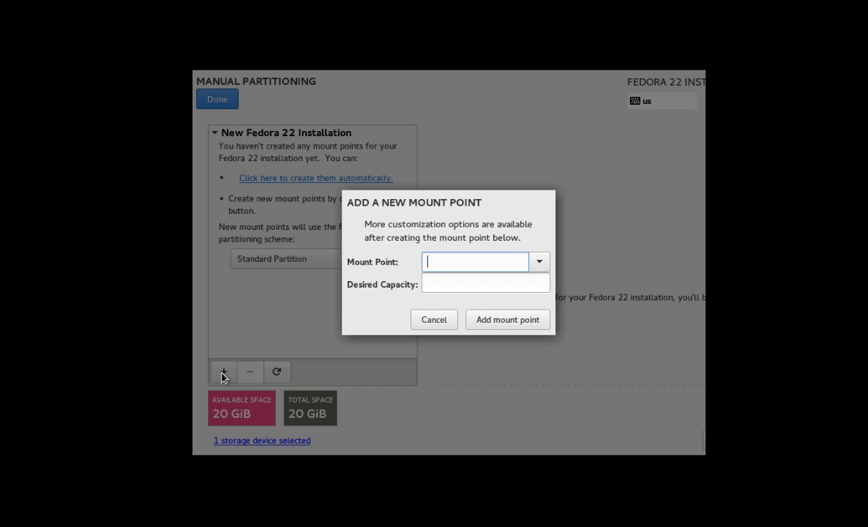
pyautogui.click(540, 262)
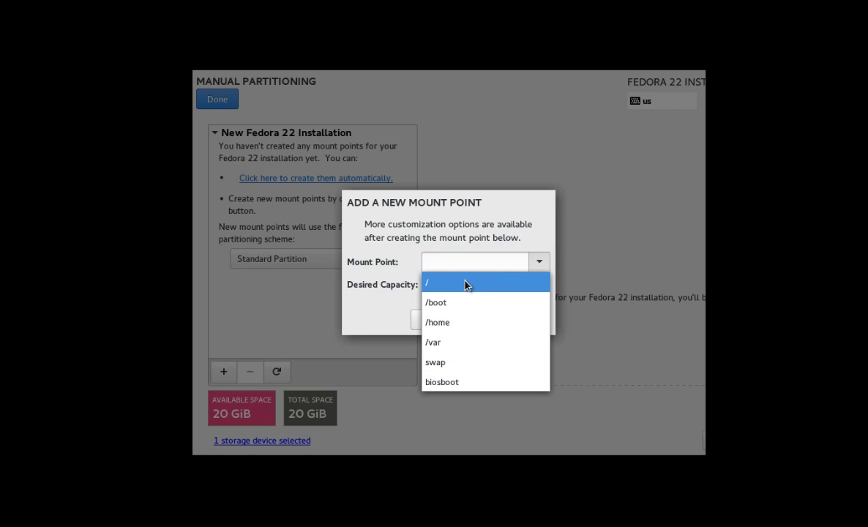
pyautogui.click(459, 302)
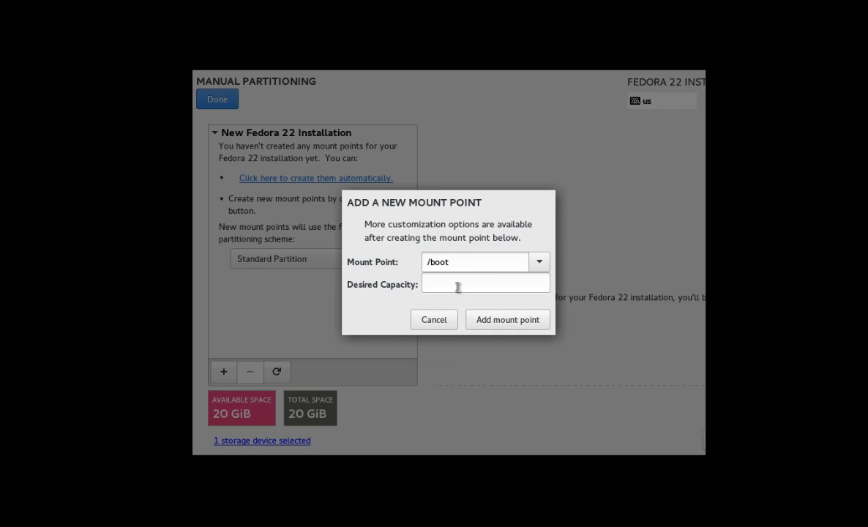
pyautogui.click(457, 287)
pyautogui.write('300')
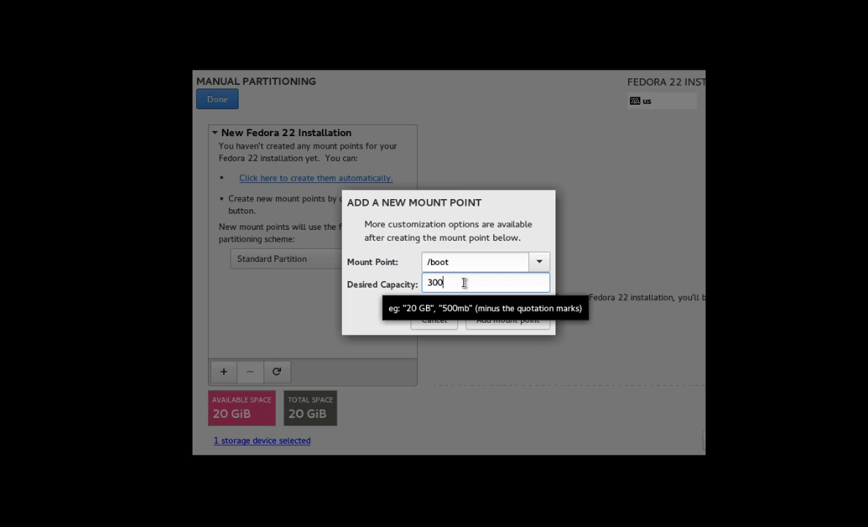
pyautogui.click(511, 322)
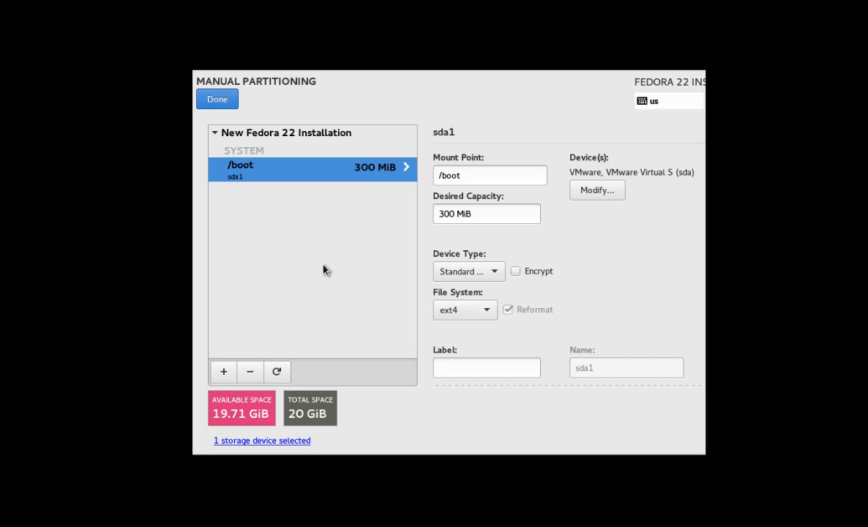
# Step: Add a swap mount point with 2GB capacity, giving a 1.86 GiB partition
pyautogui.click(223, 372)
pyautogui.click(536, 264)
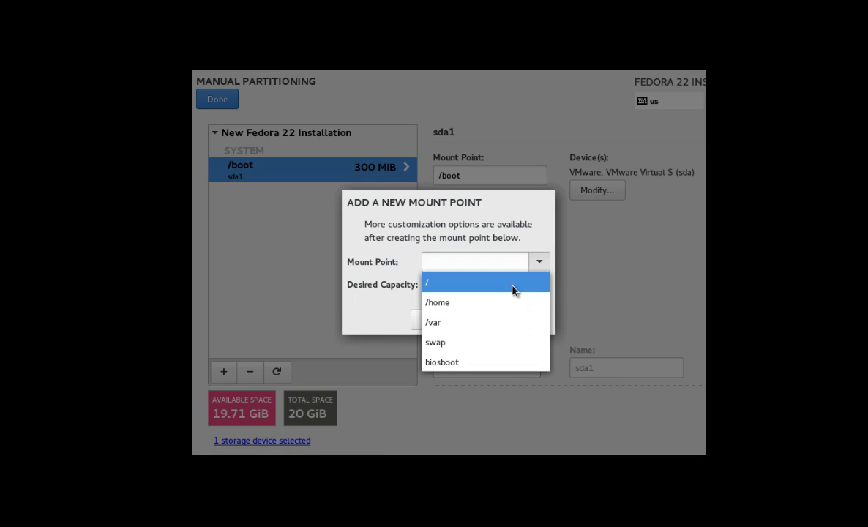
pyautogui.click(483, 342)
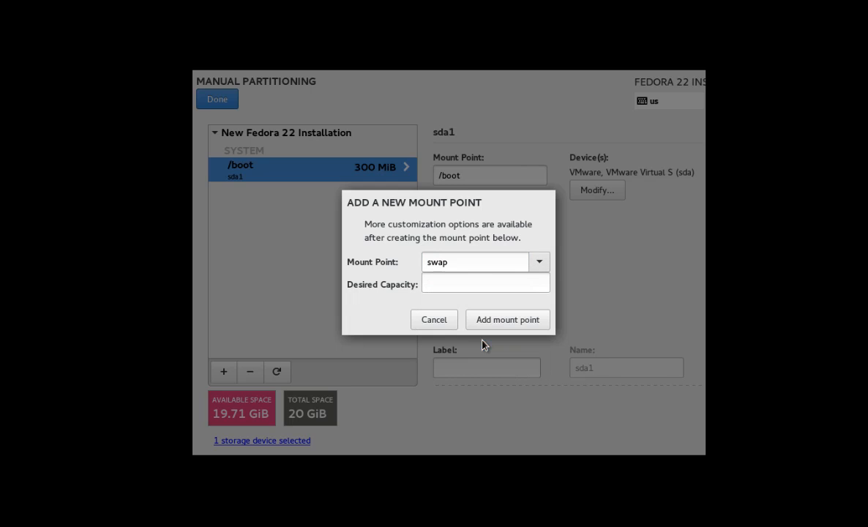
pyautogui.click(477, 283)
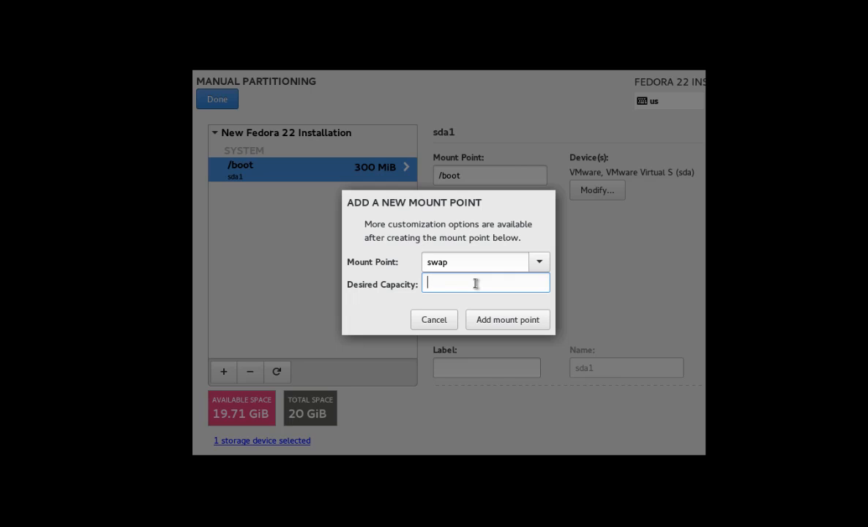
pyautogui.write('2GB')
pyautogui.click(515, 325)
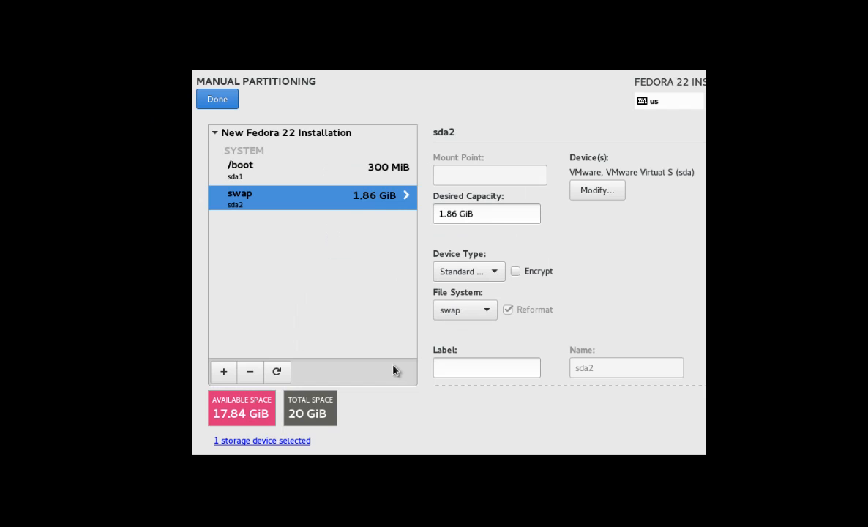
# Step: Begin adding a new mount point with / selected
pyautogui.click(223, 372)
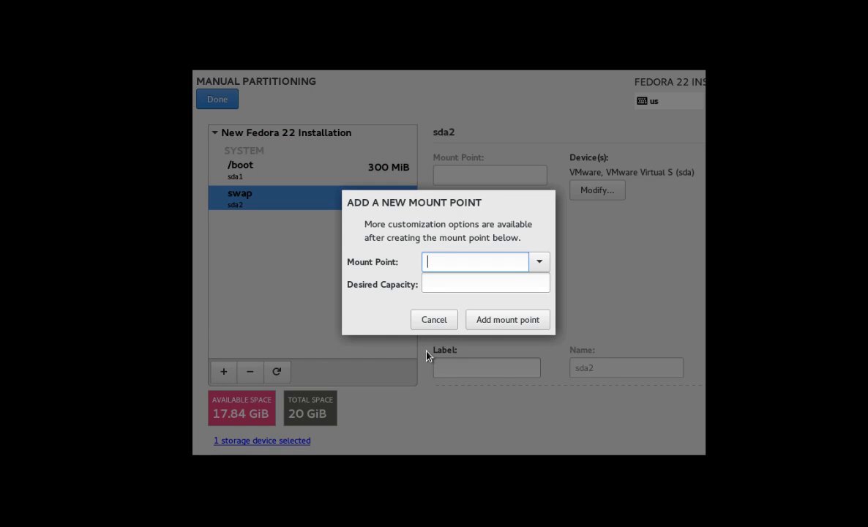
pyautogui.click(539, 262)
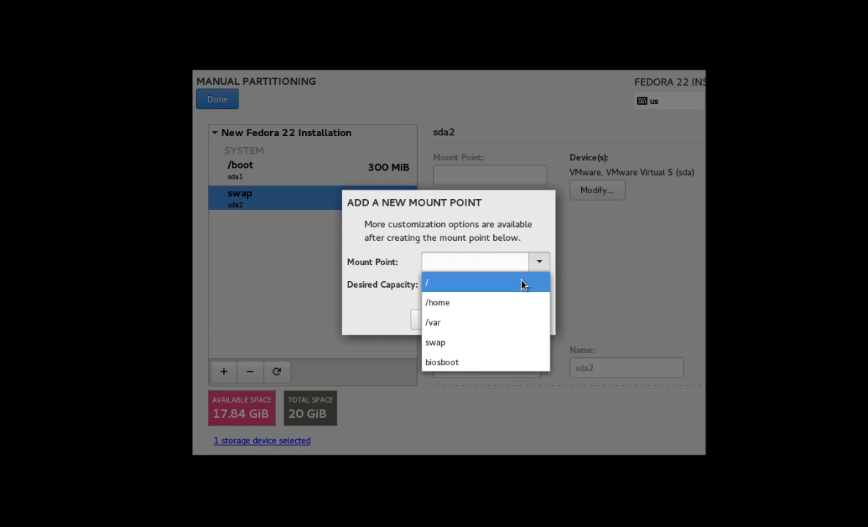
pyautogui.click(522, 283)
pyautogui.click(513, 286)
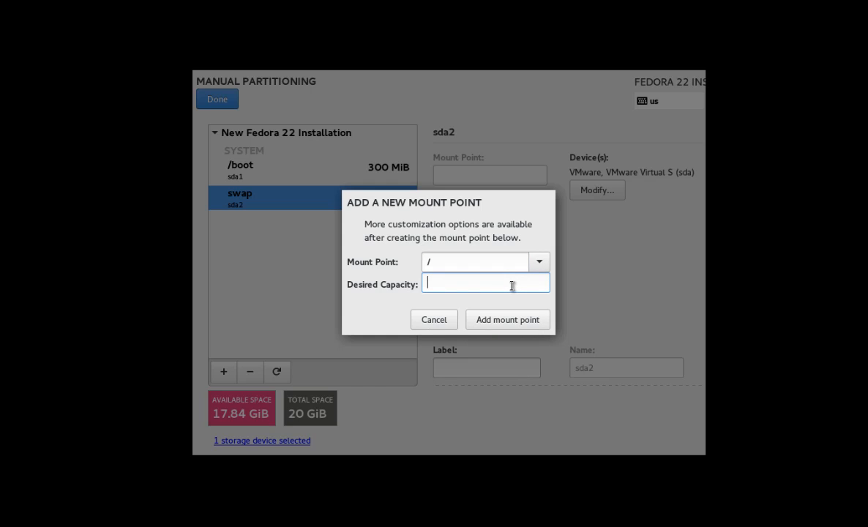
# Step: Add / with 17.84GB capacity and change its file system from xfs to ext4
pyautogui.write('17.84GB')
pyautogui.click(524, 326)
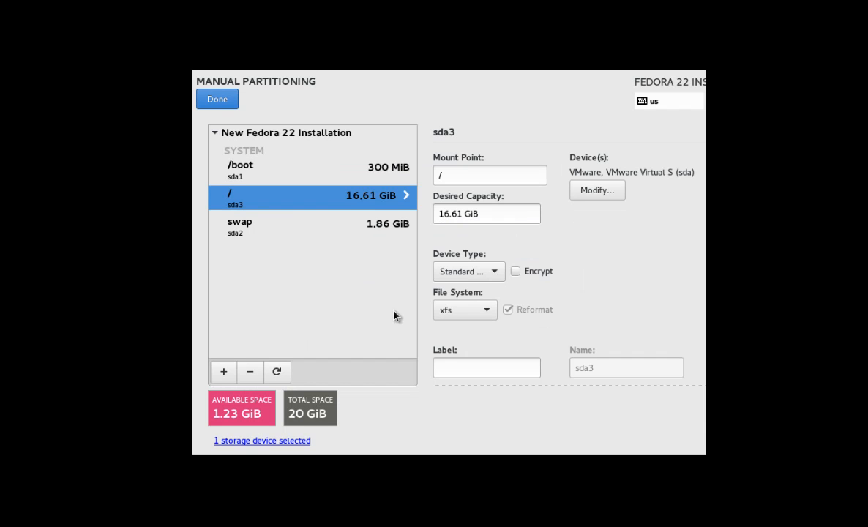
pyautogui.click(476, 315)
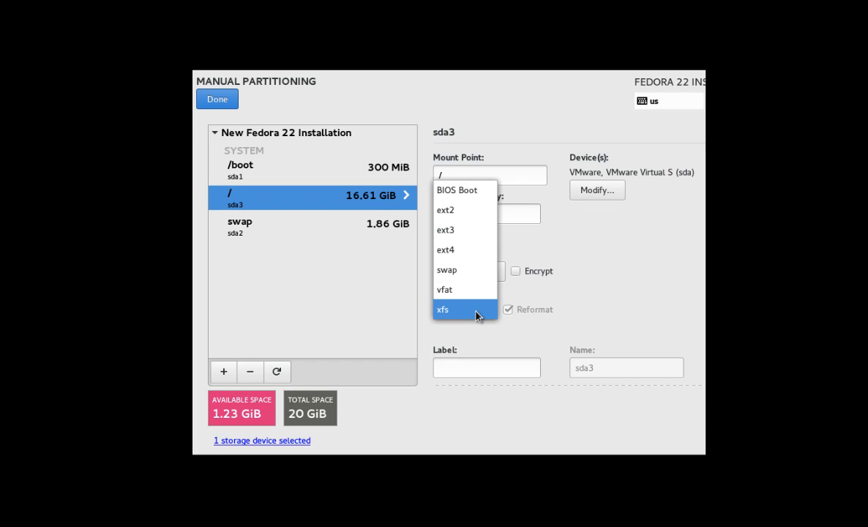
pyautogui.click(464, 250)
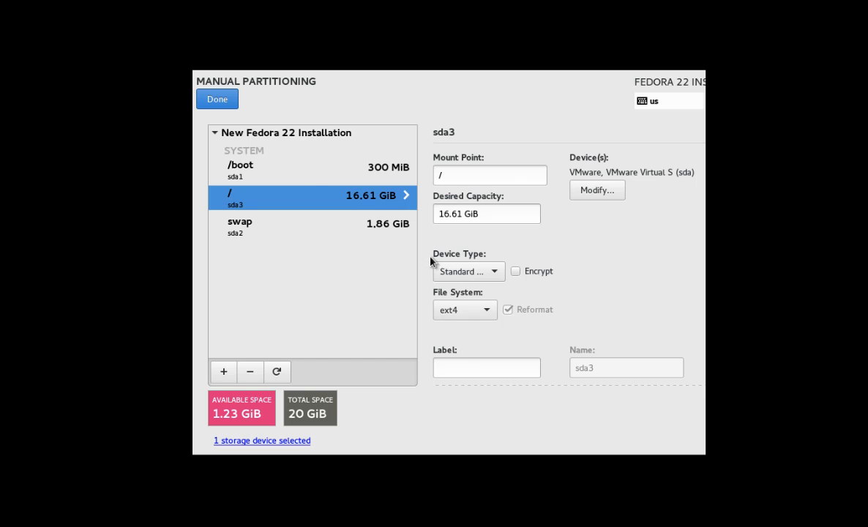
pyautogui.click(311, 171)
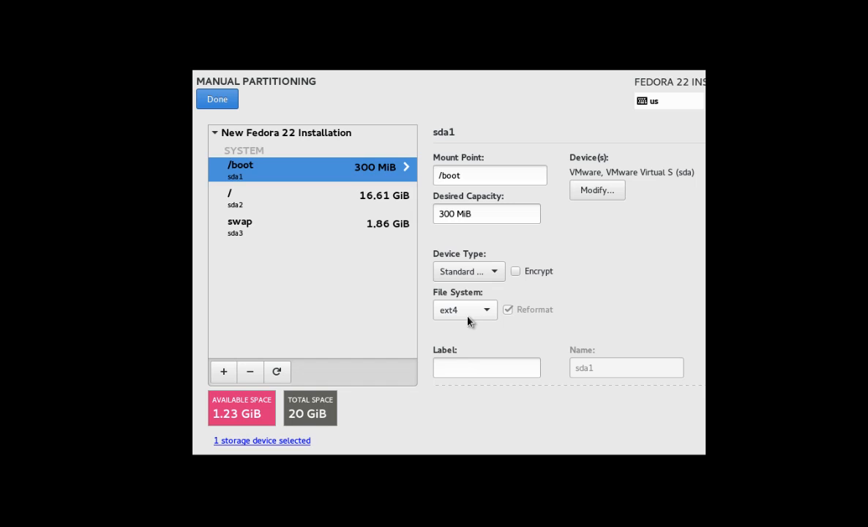
# Step: Accept the partitioning Summary of Changes and go to Network & Host Name
pyautogui.click(219, 105)
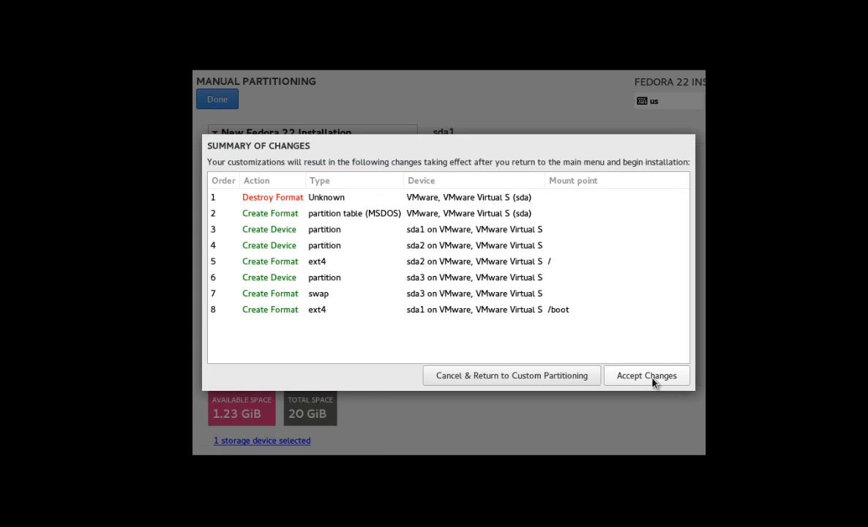
pyautogui.click(649, 376)
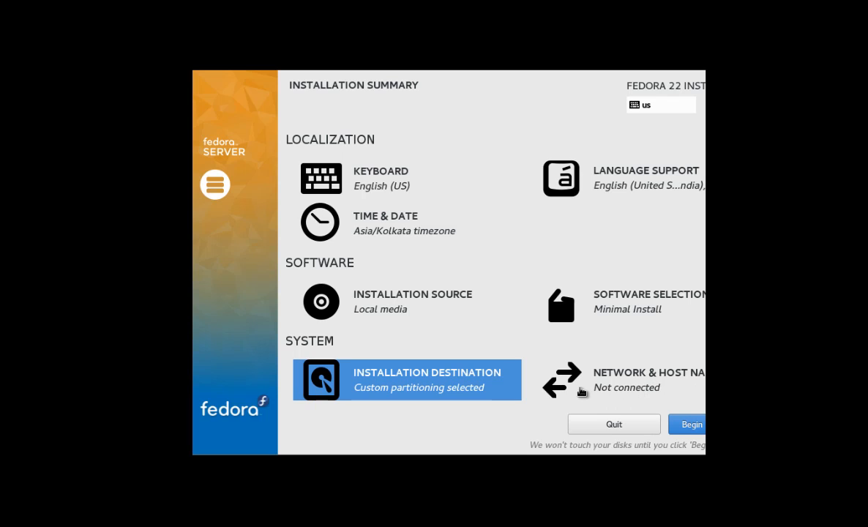
pyautogui.click(618, 387)
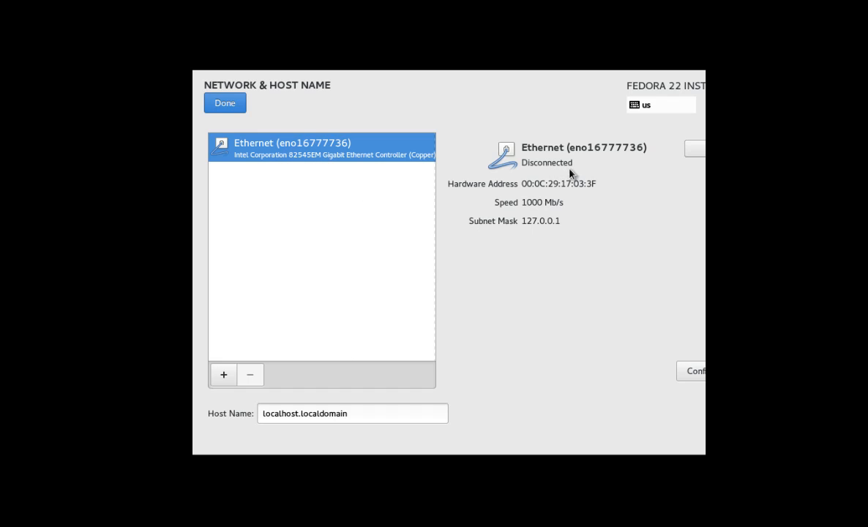
# Step: Turn on the Ethernet connection and switch its IPv4 addressing method to Manual
pyautogui.click(695, 155)
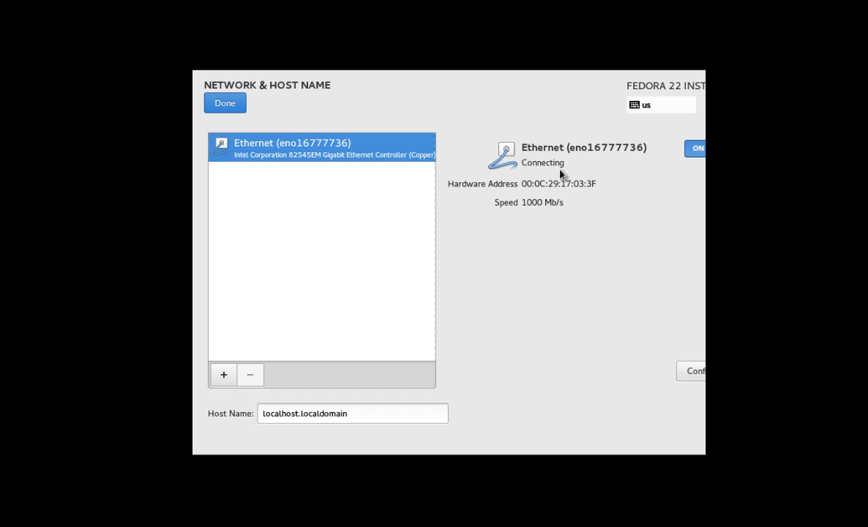
pyautogui.click(692, 373)
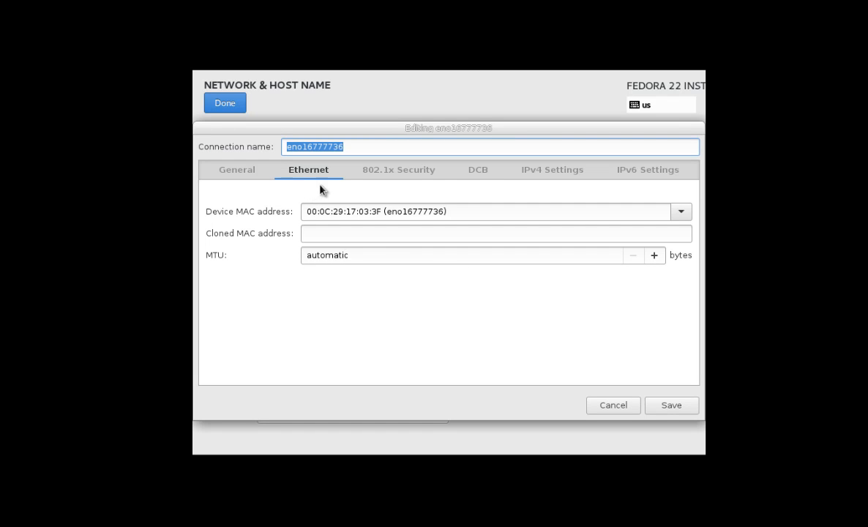
pyautogui.click(554, 180)
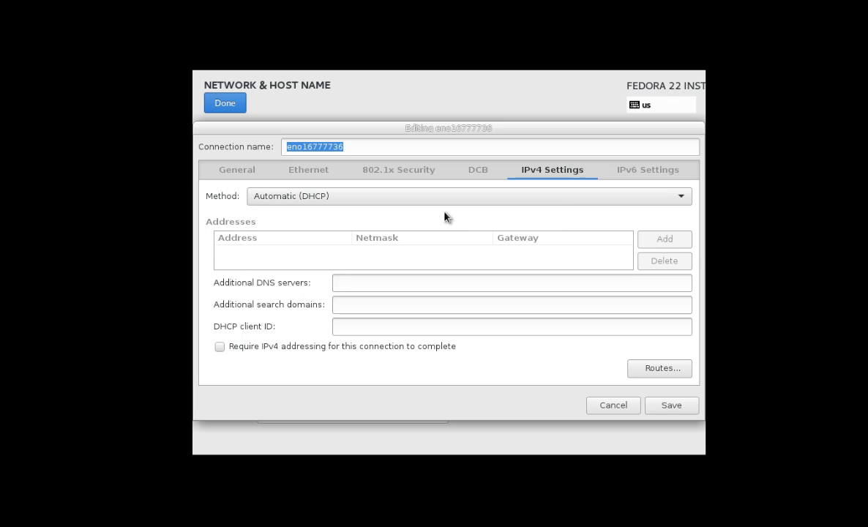
pyautogui.click(397, 203)
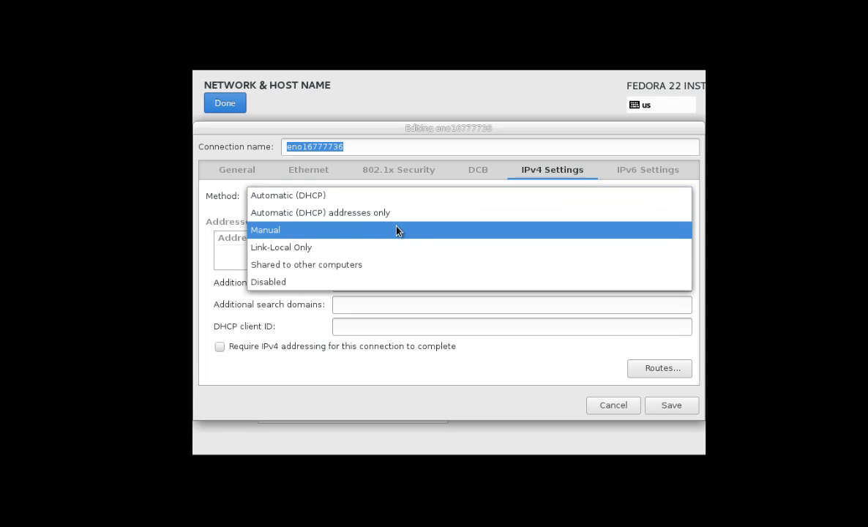
pyautogui.click(397, 231)
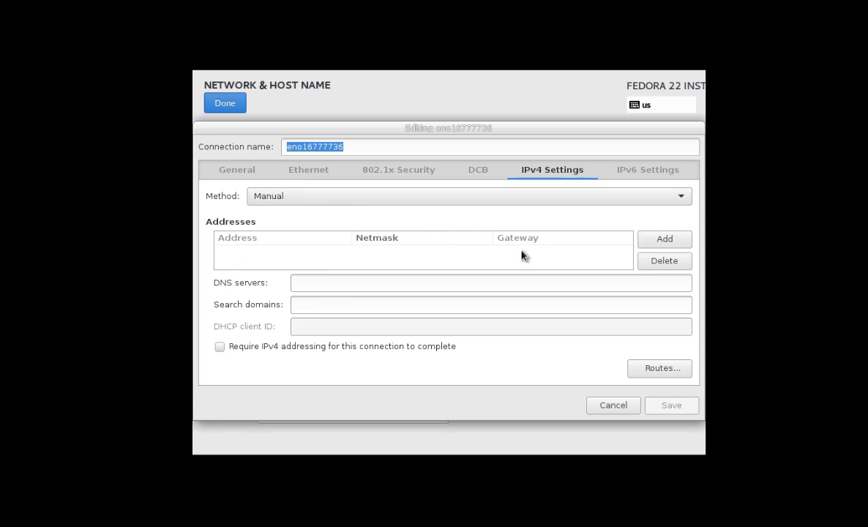
# Step: Enter address 192.168.5.167, netmask 255.255.255.0, gateway 192.168.5.1 and DNS 8.8.8.8, then save
pyautogui.click(665, 240)
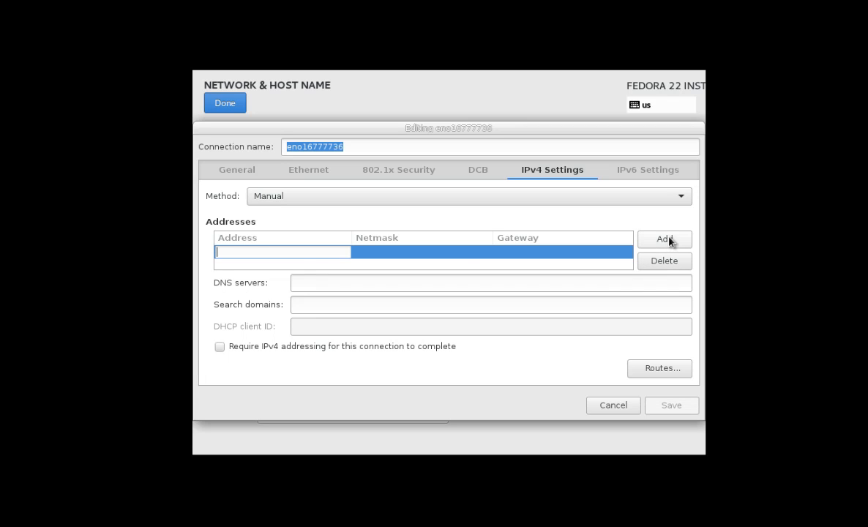
pyautogui.write('192.168.5.167')
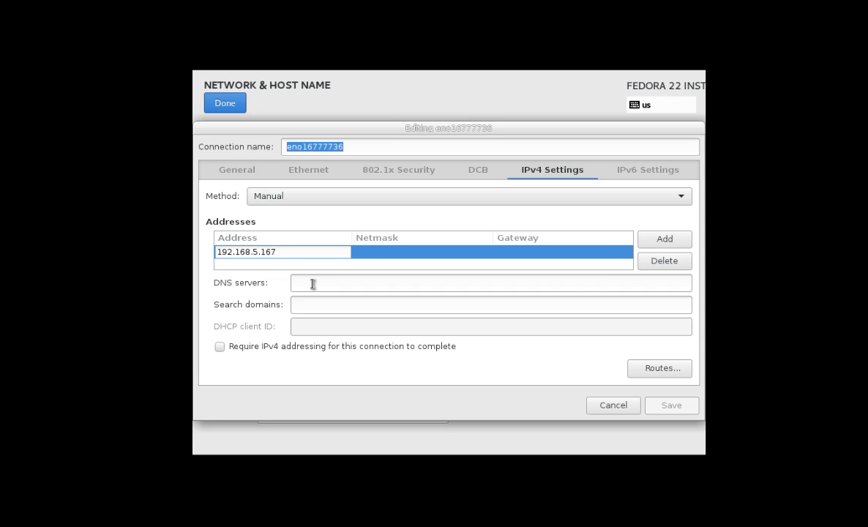
pyautogui.click(385, 256)
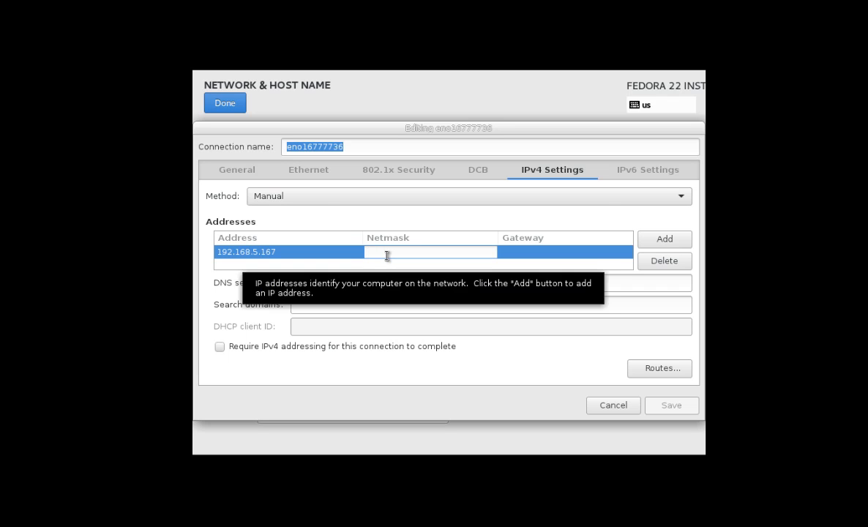
pyautogui.write('255.255.')
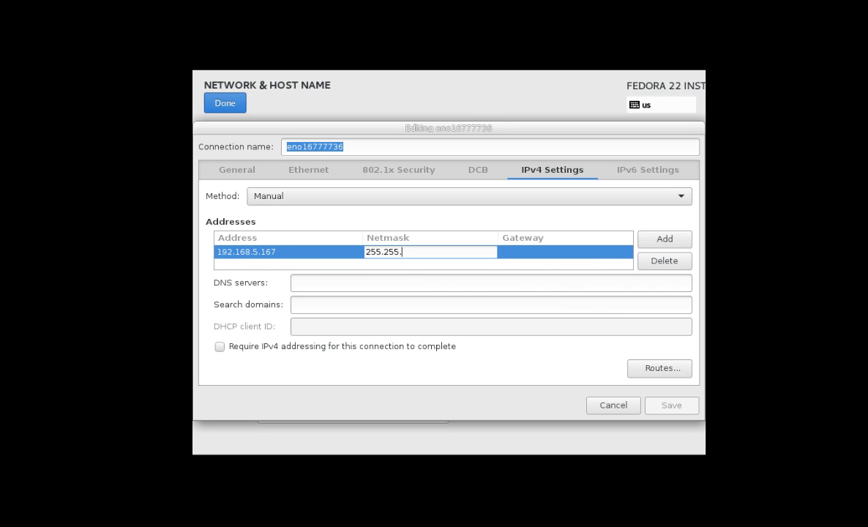
pyautogui.write('255.0')
pyautogui.click(541, 252)
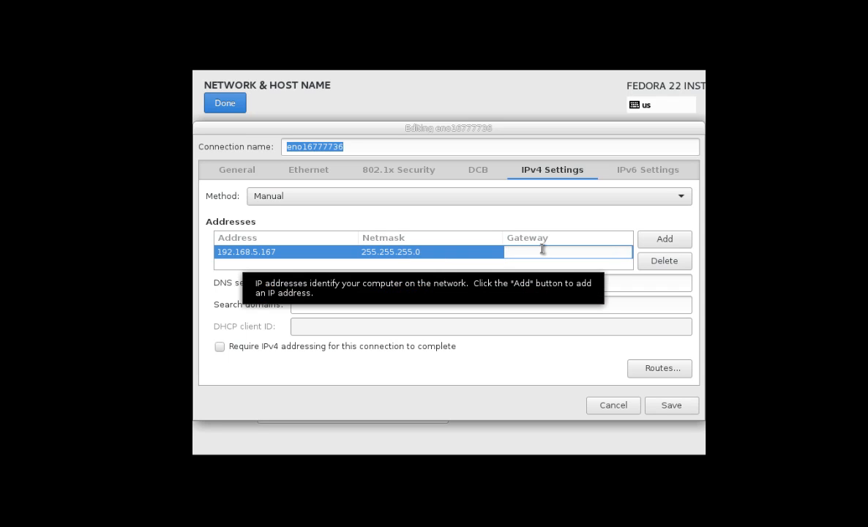
pyautogui.write('192.168')
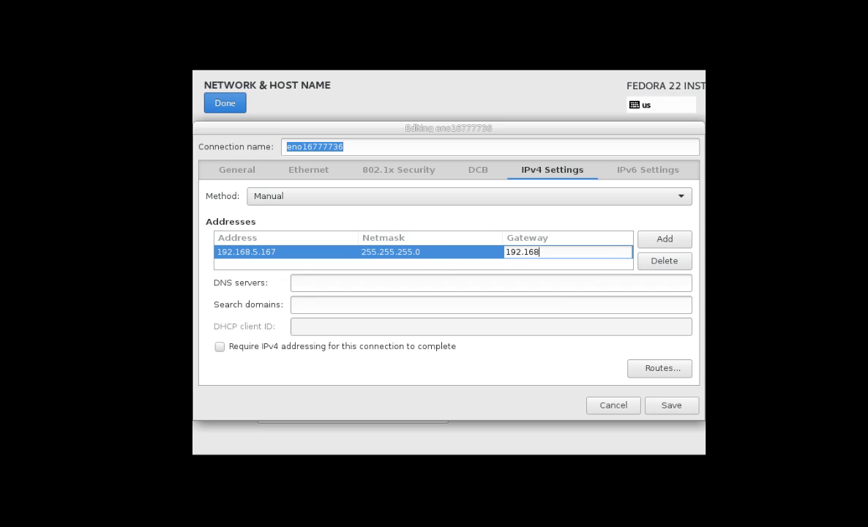
pyautogui.write('.5.1')
pyautogui.click(342, 286)
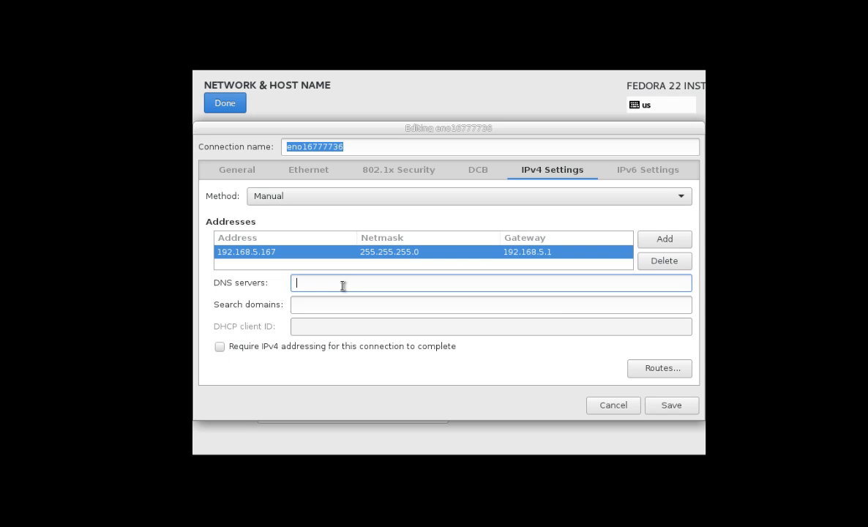
pyautogui.write('8.8')
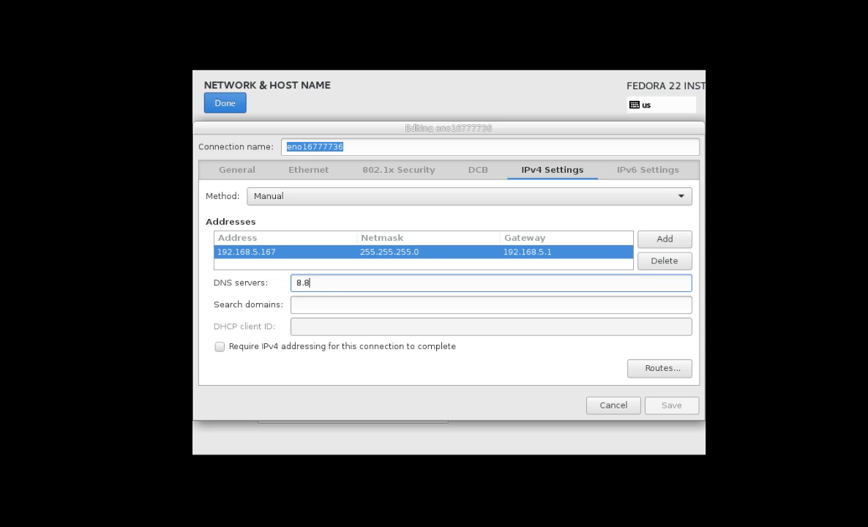
pyautogui.write('.8.8')
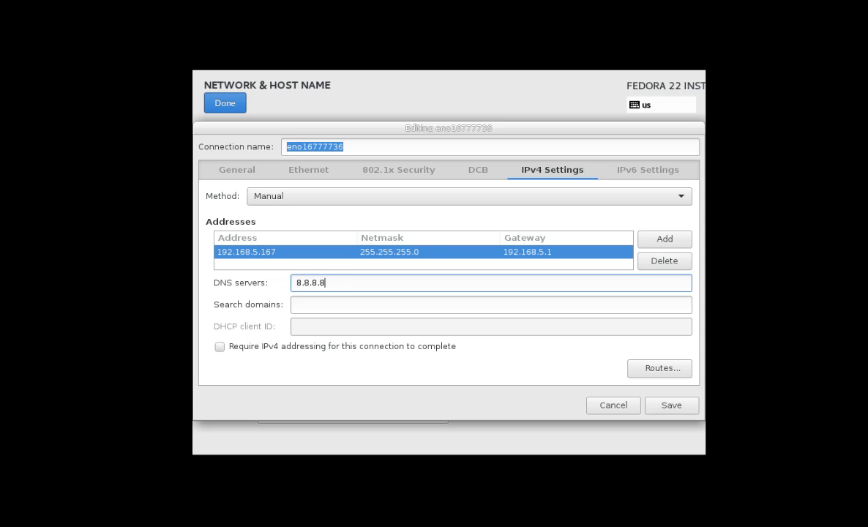
pyautogui.click(671, 407)
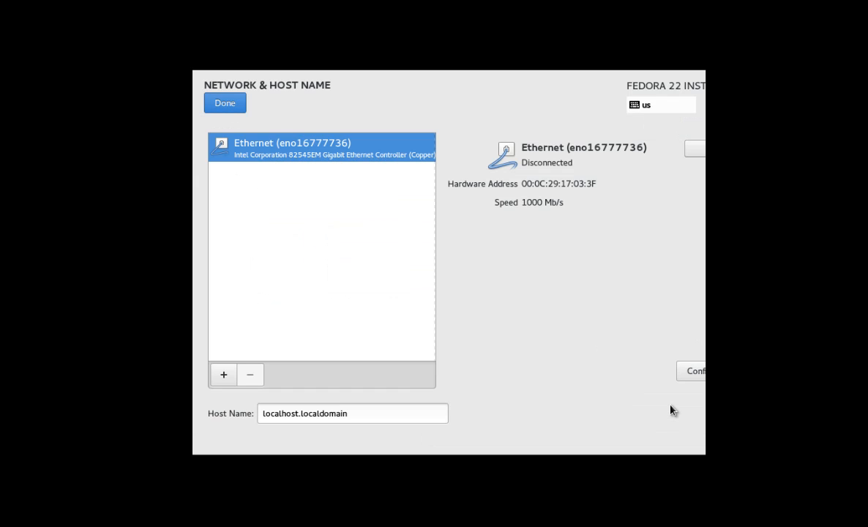
# Step: Switch Ethernet on, replace localhost.localdomain with host name linuxhelp, and finish network setup
pyautogui.click(694, 150)
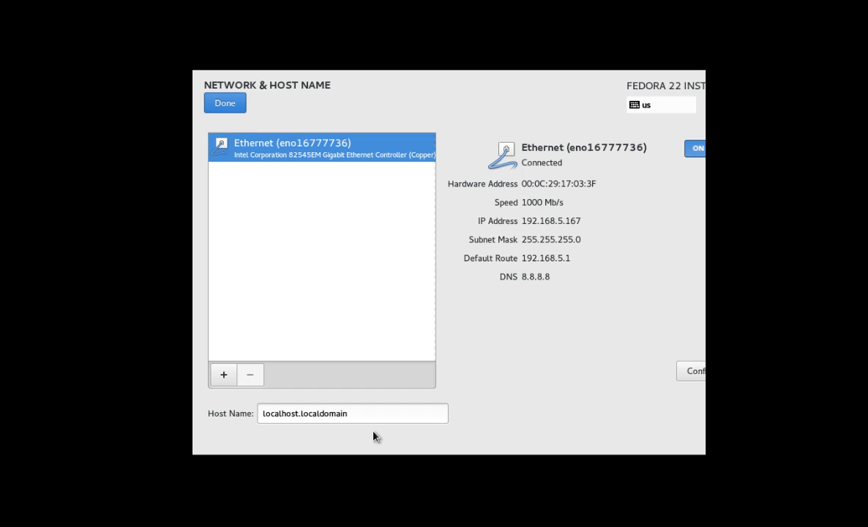
pyautogui.click(358, 412)
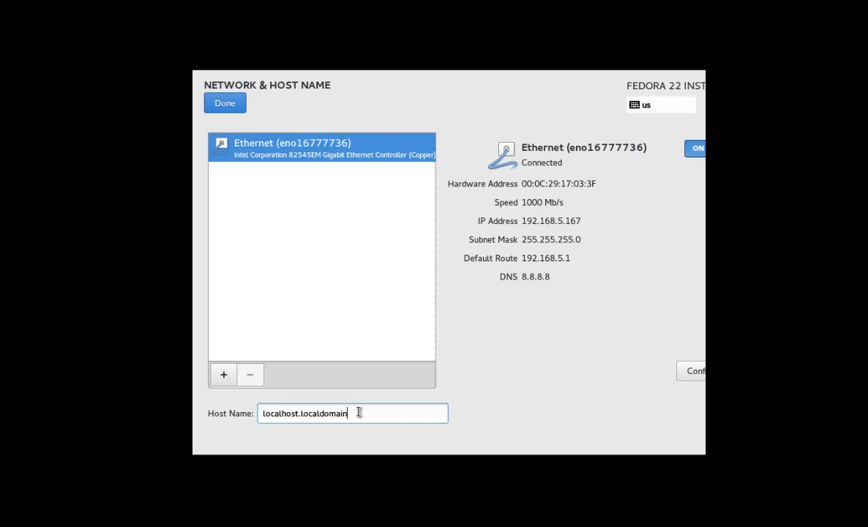
pyautogui.press('BackSpace')
pyautogui.press('BackSpace')
pyautogui.press('BackSpace')
pyautogui.press('BackSpace')
pyautogui.press('BackSpace')
pyautogui.press('BackSpace')
pyautogui.press('BackSpace')
pyautogui.press('BackSpace')
pyautogui.press('BackSpace')
pyautogui.press('BackSpace')
pyautogui.press('BackSpace')
pyautogui.press('BackSpace')
pyautogui.press('BackSpace')
pyautogui.press('BackSpace')
pyautogui.press('BackSpace')
pyautogui.press('BackSpace')
pyautogui.press('BackSpace')
pyautogui.press('BackSpace')
pyautogui.press('BackSpace')
pyautogui.press('BackSpace')
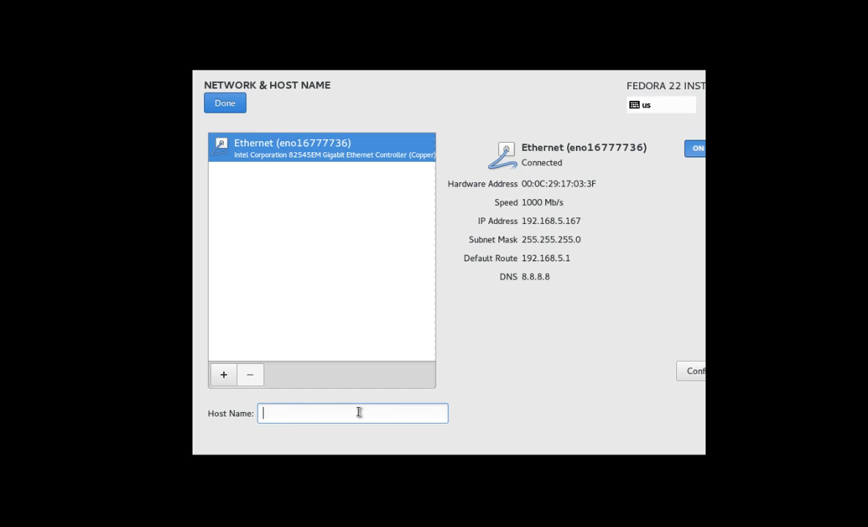
pyautogui.write('linuxhelp')
pyautogui.click(227, 104)
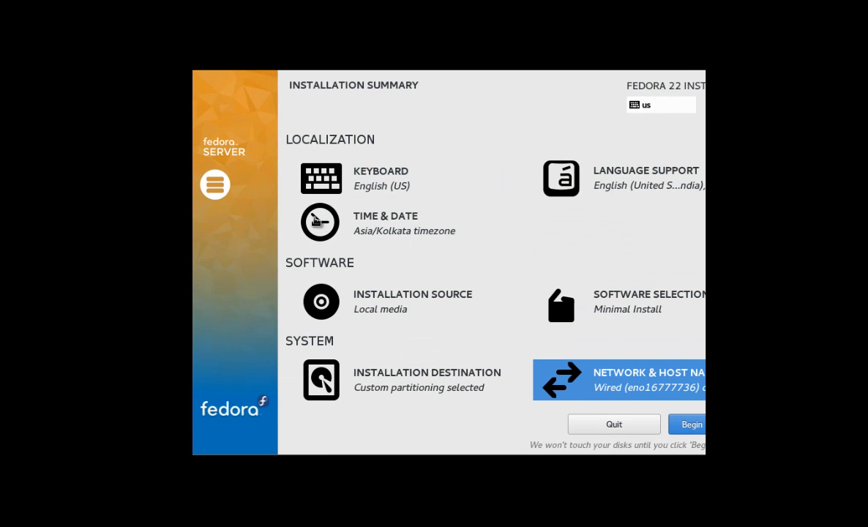
# Step: Begin installation, then set and confirm the root password, accepting the weak-password warning
pyautogui.click(688, 425)
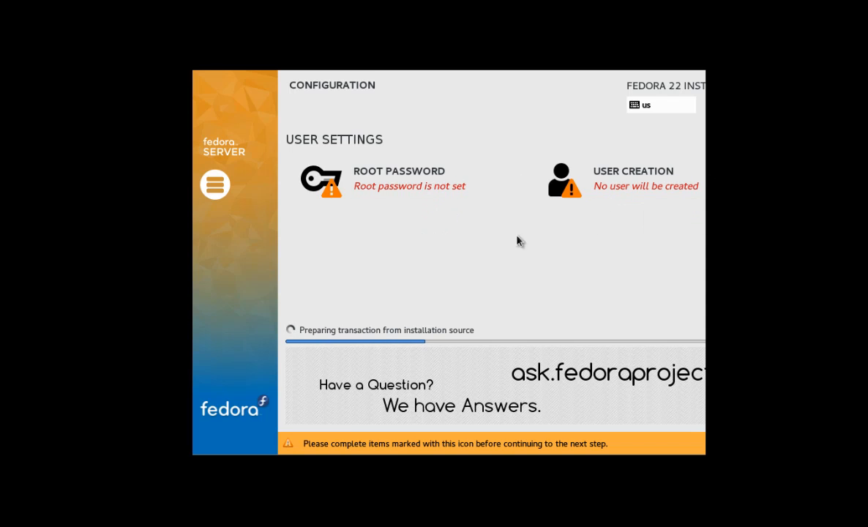
pyautogui.click(398, 184)
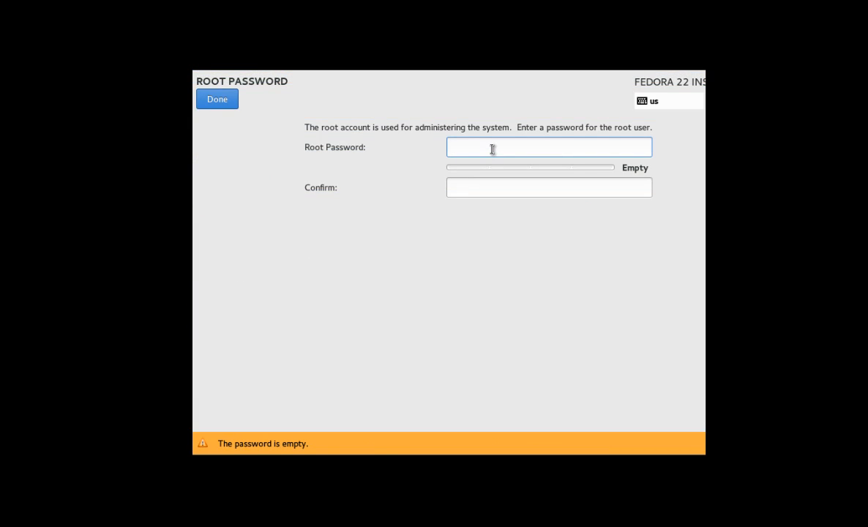
pyautogui.write('1234')
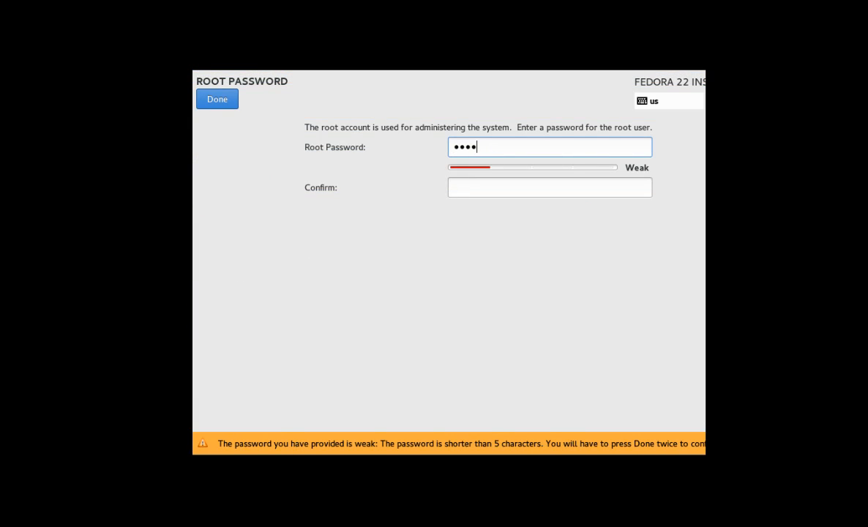
pyautogui.write('56')
pyautogui.press('BackSpace')
pyautogui.press('BackSpace')
pyautogui.press('BackSpace')
pyautogui.press('BackSpace')
pyautogui.press('BackSpace')
pyautogui.press('BackSpace')
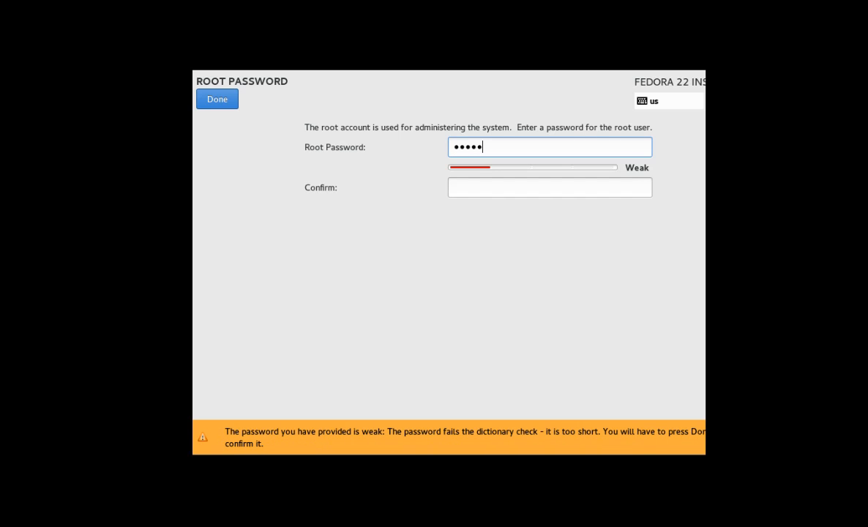
pyautogui.write('123456')
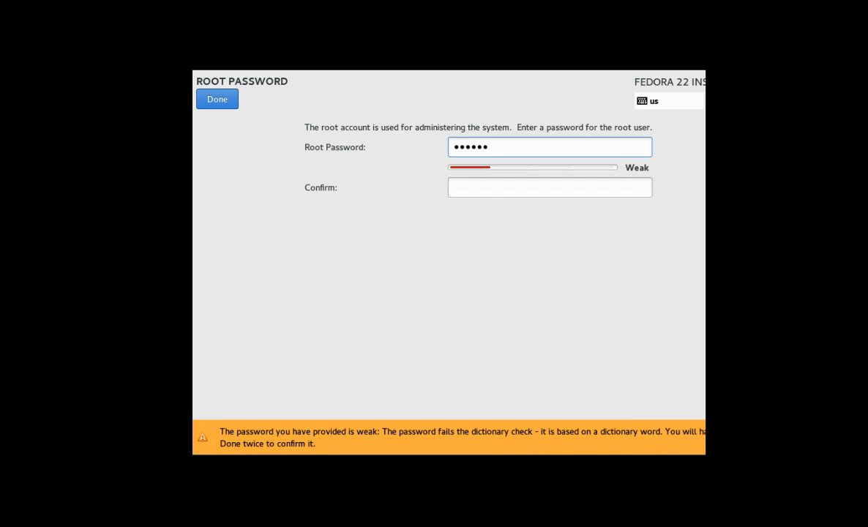
pyautogui.press('Tab')
pyautogui.write('123456')
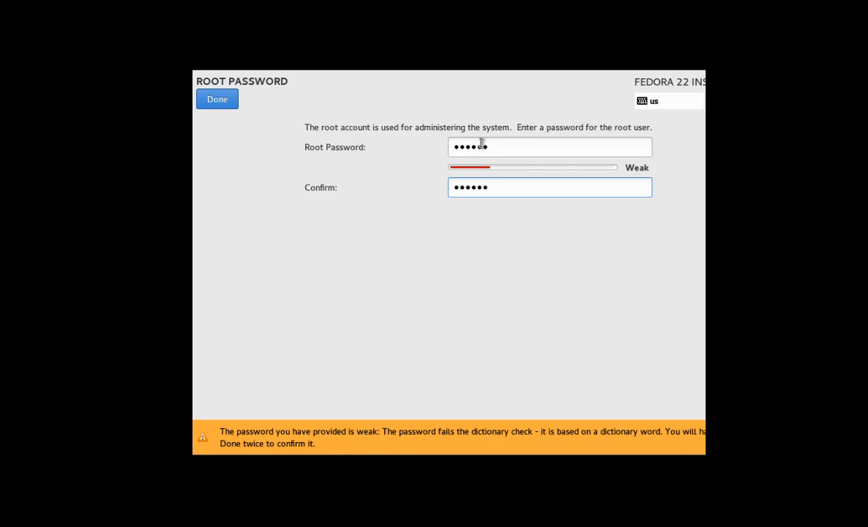
pyautogui.click(217, 100)
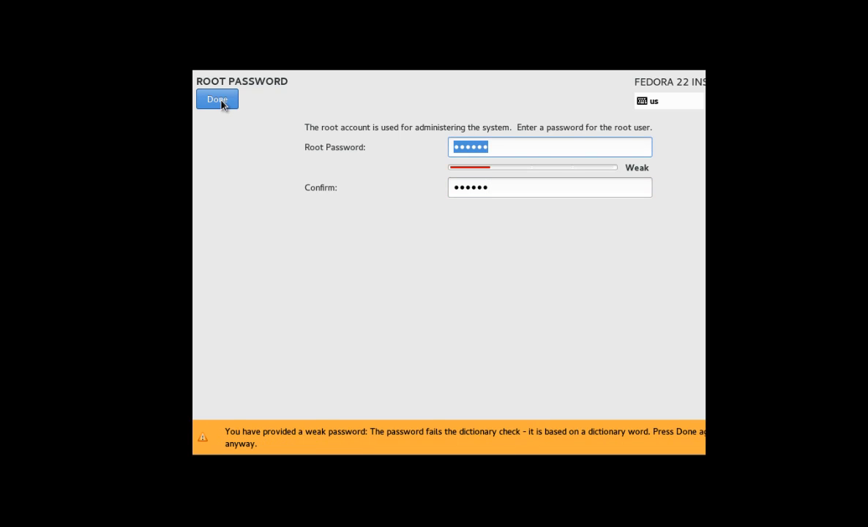
pyautogui.click(218, 101)
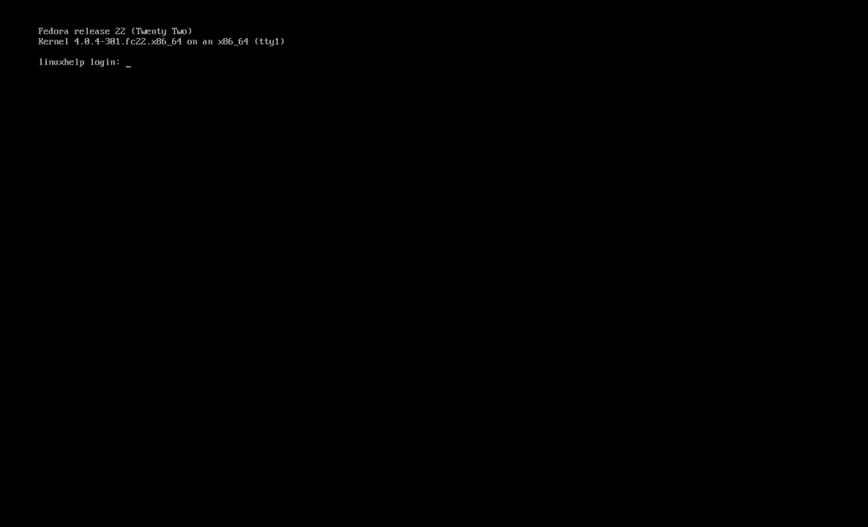
# Step: Log in as root and display /etc/fedora-release to confirm Fedora release 22
pyautogui.write('root')
pyautogui.press('Return')
pyautogui.press('Return')
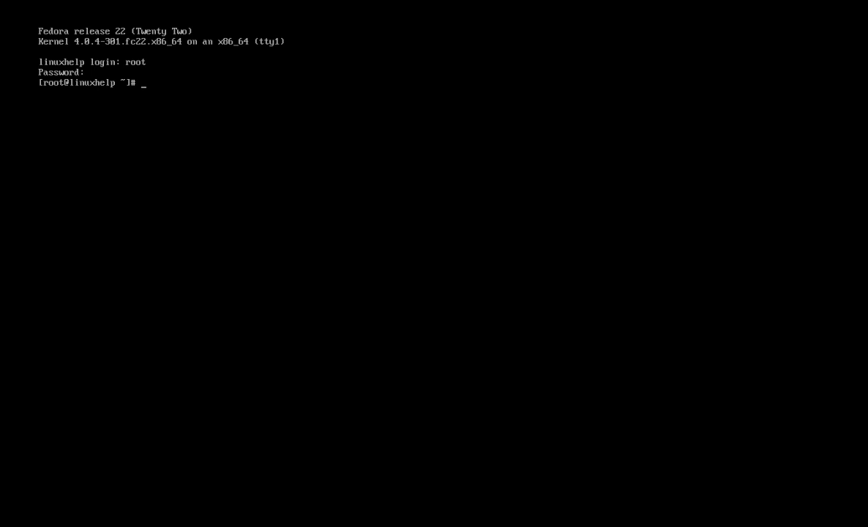
pyautogui.write('cat /etc/')
pyautogui.write('fe')
pyautogui.press('Tab')
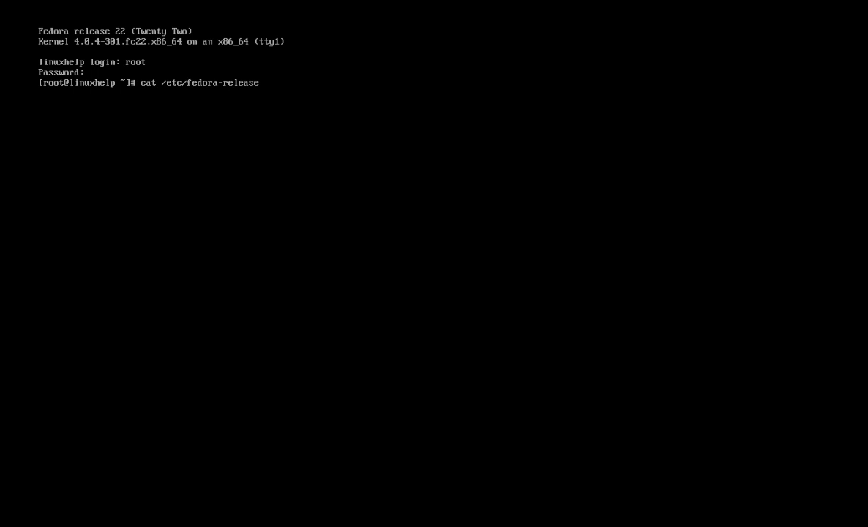
pyautogui.press('Return')
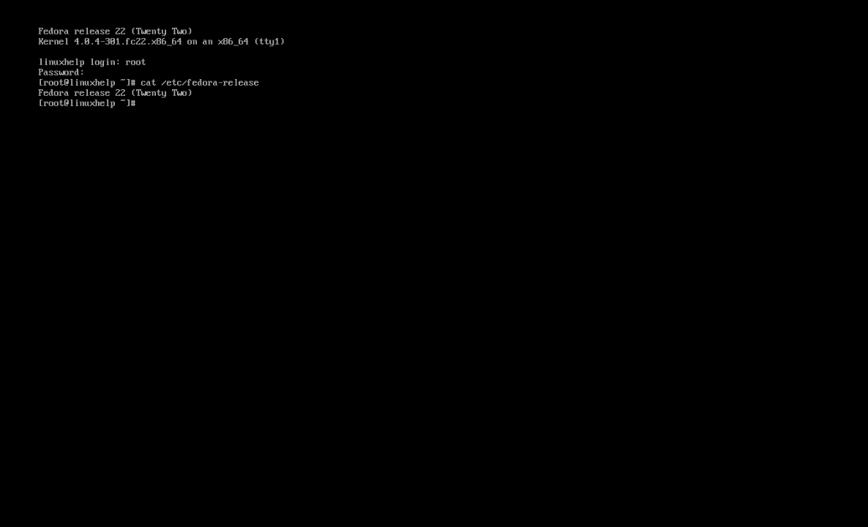
# Step: Run ip a to confirm 192.168.5.167, then ping google.com and stop it with Ctrl+C
pyautogui.write('ip a')
pyautogui.press('Return')
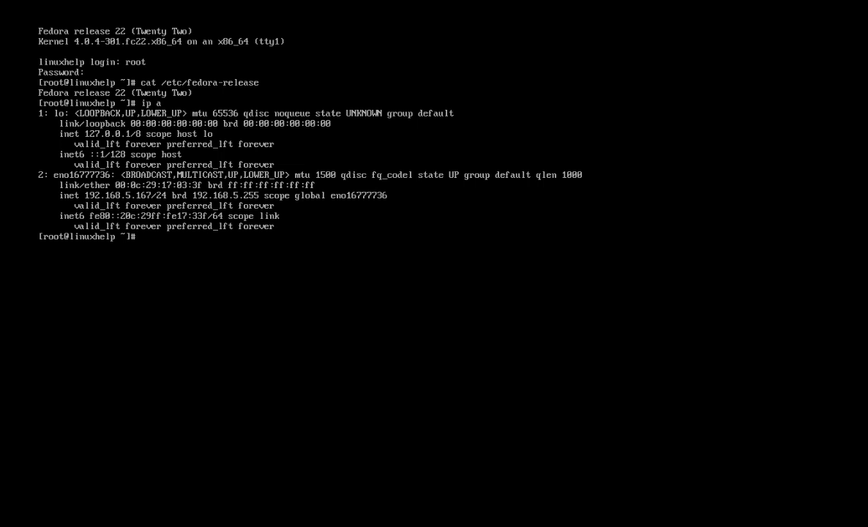
pyautogui.write('ping google.com')
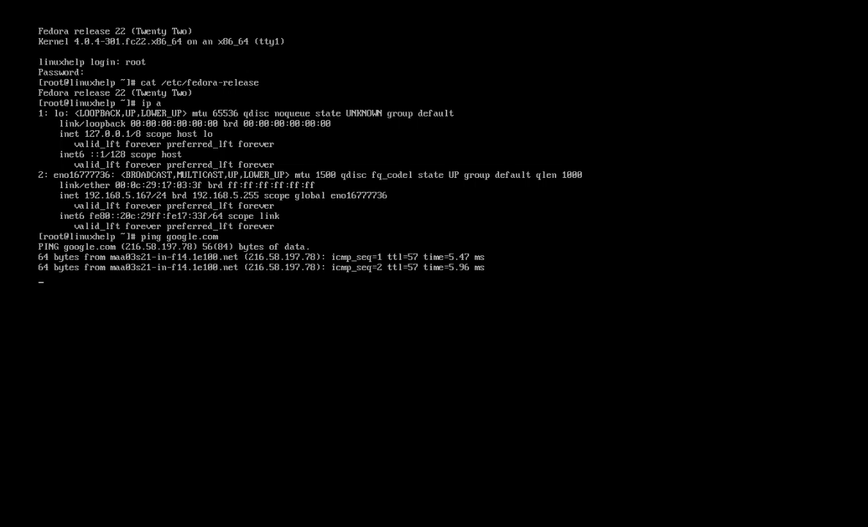
pyautogui.hotkey('ctrl', 'c')
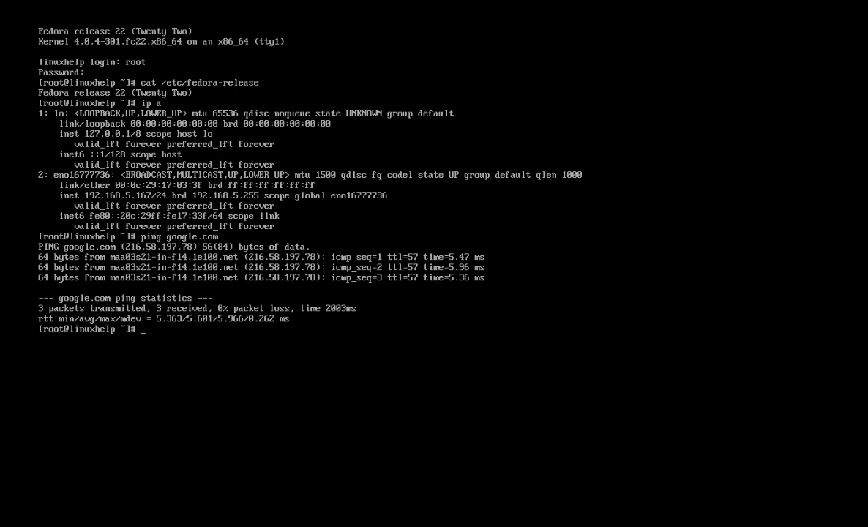